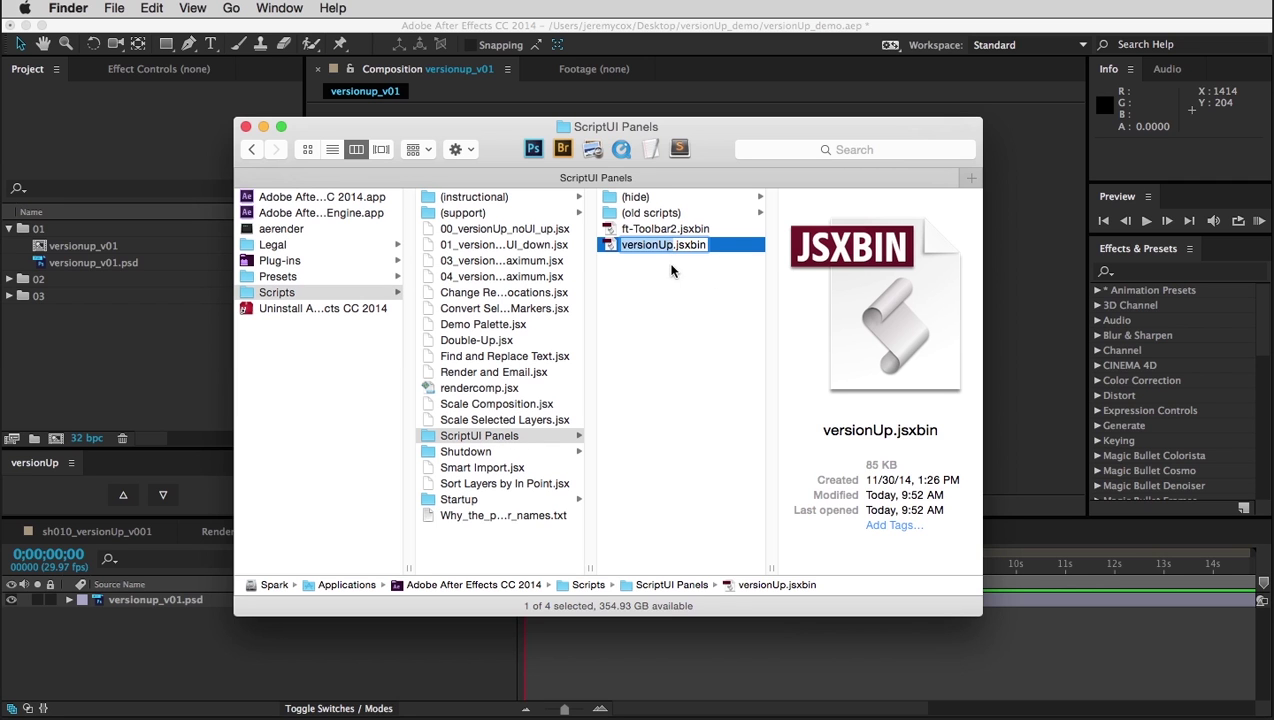
Step: Examine the script files in the versionUp_noGUI folder, clear the Finder windows away and return to After Effects
{"action": "key", "text": "super+w"}
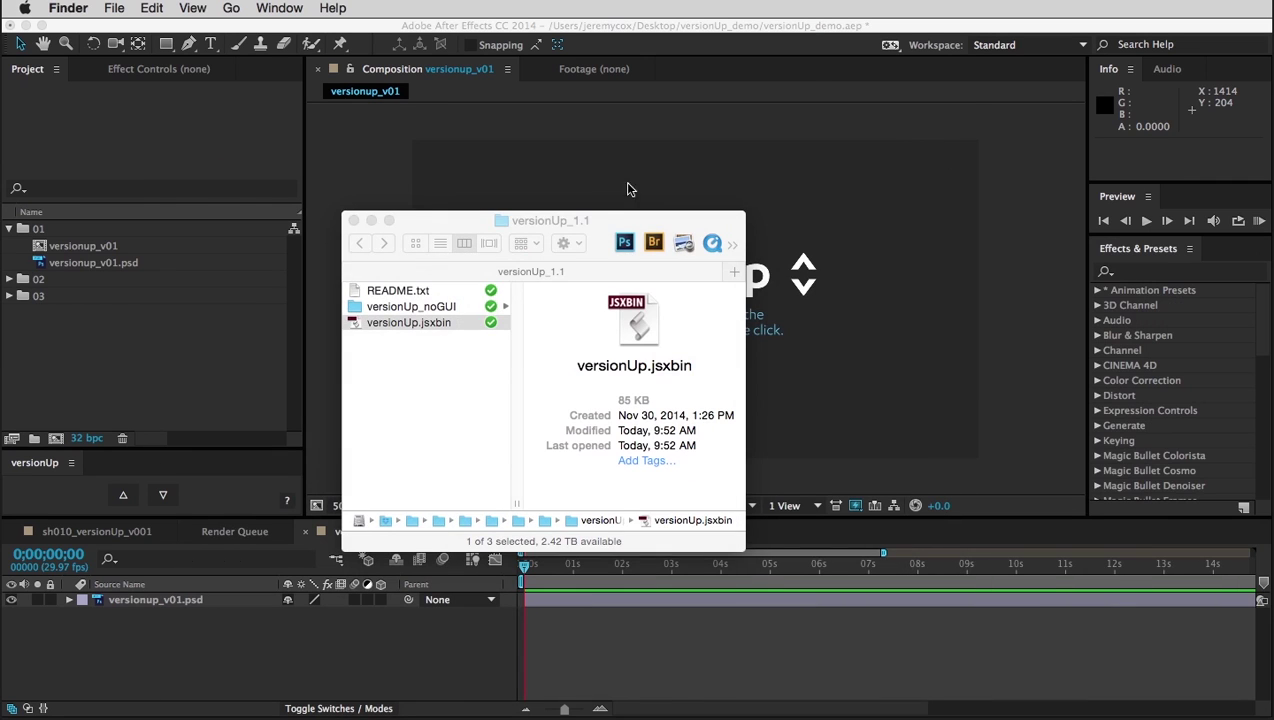
{"action": "left_click_drag", "start_coordinate": [611, 215], "coordinate": [635, 195]}
{"action": "left_click", "coordinate": [470, 287]}
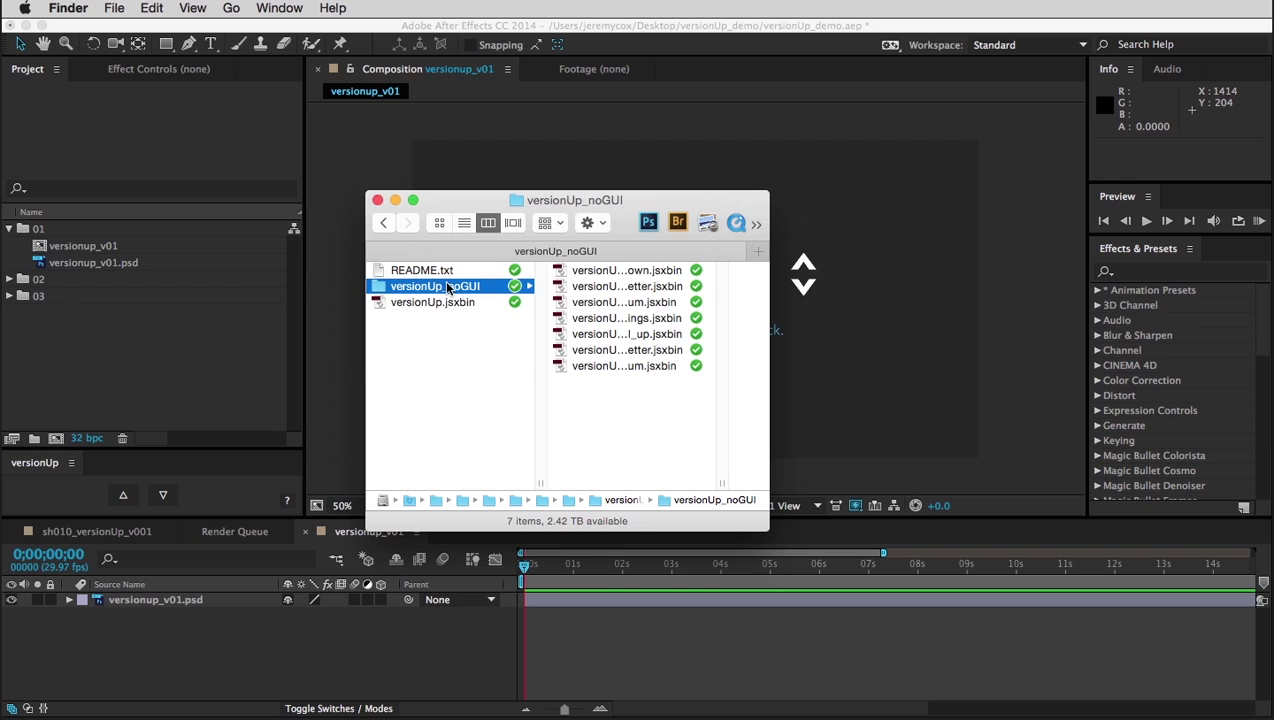
{"action": "left_click_drag", "start_coordinate": [623, 418], "coordinate": [620, 247]}
{"action": "left_click", "coordinate": [622, 383]}
{"action": "left_click_drag", "start_coordinate": [606, 213], "coordinate": [1273, 215]}
{"action": "left_click", "coordinate": [78, 376]}
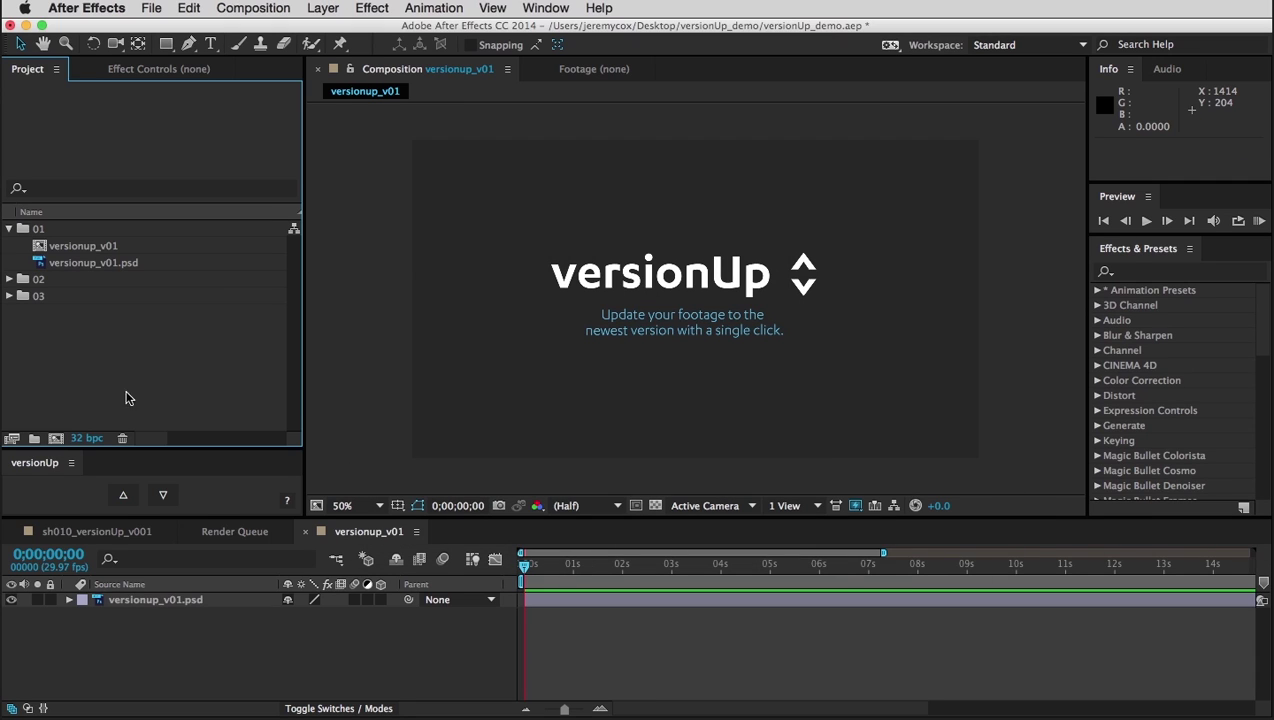
Step: Step the versionup_v01.psd footage up one version at a time to v04 and back down to v01 with versionUp
{"action": "left_click", "coordinate": [113, 267]}
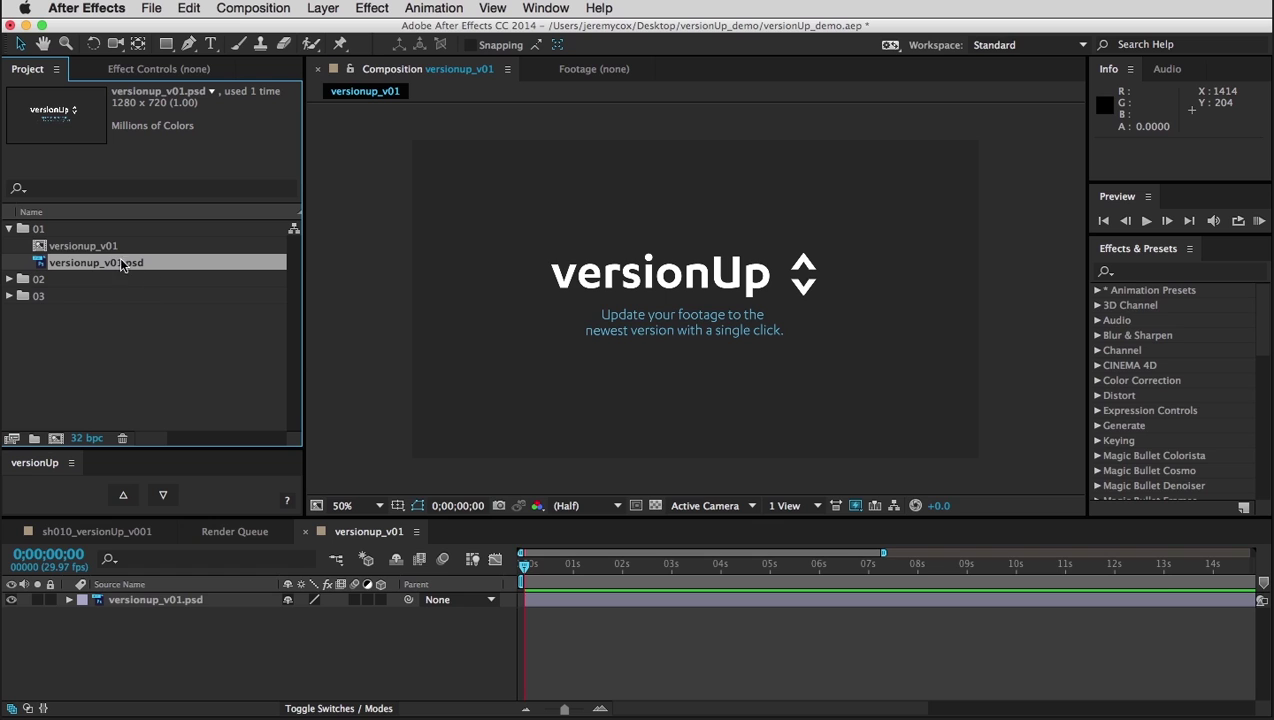
{"action": "left_click", "coordinate": [124, 494]}
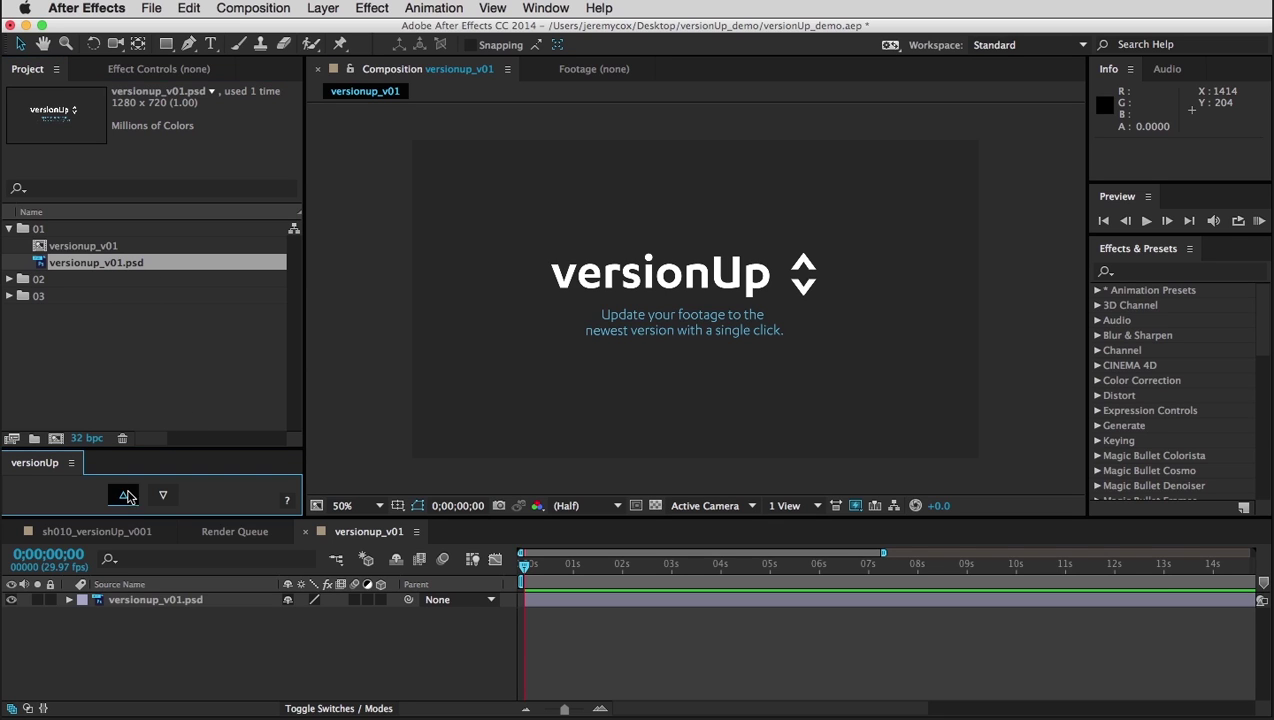
{"action": "left_click", "coordinate": [123, 494]}
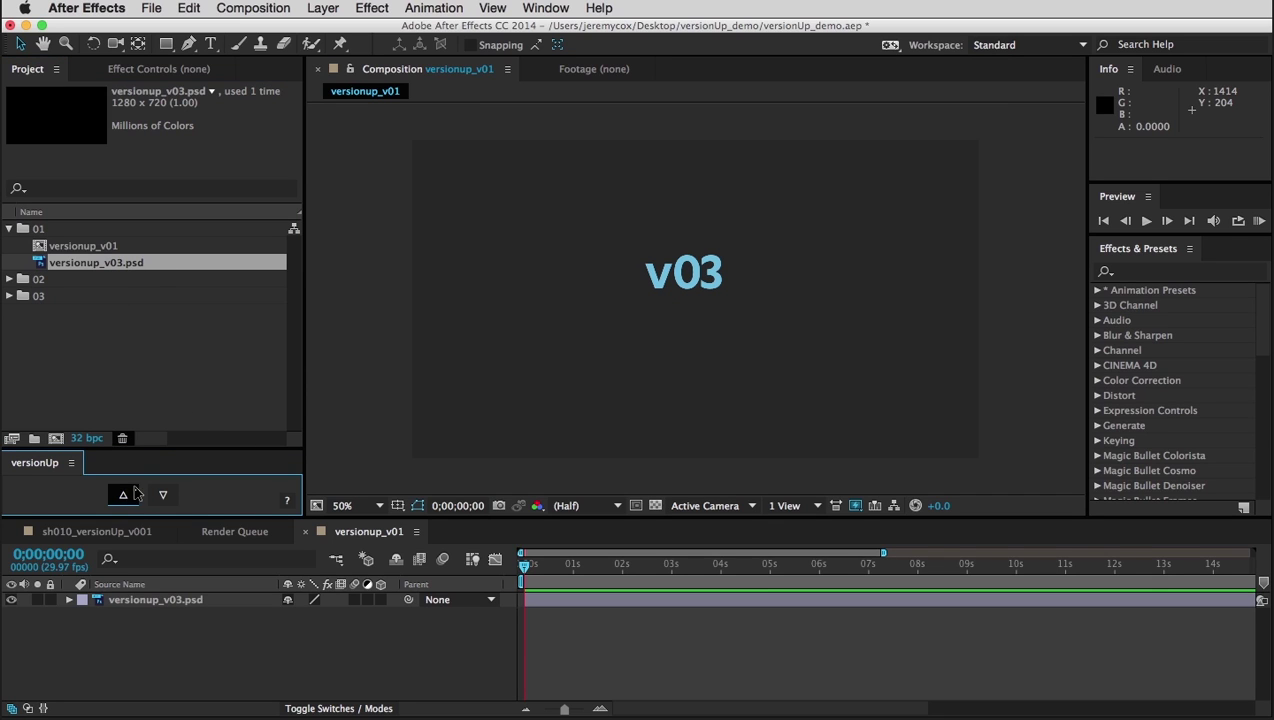
{"action": "left_click", "coordinate": [122, 494]}
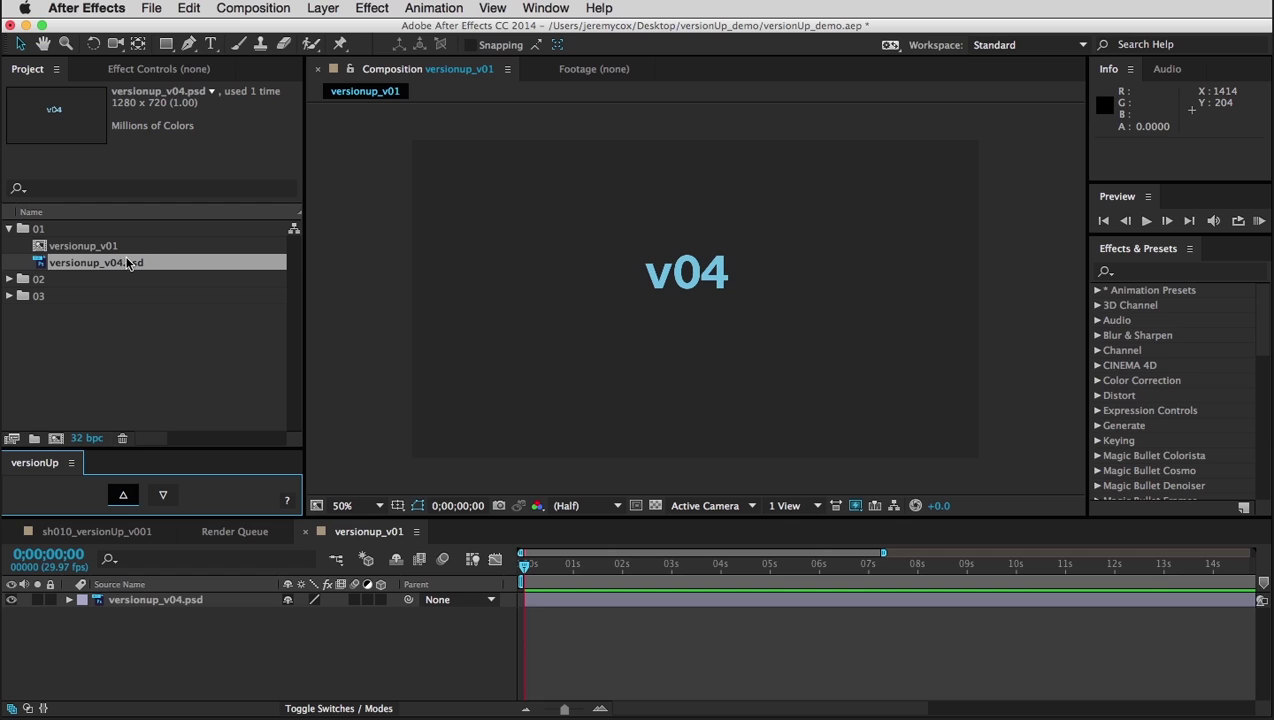
{"action": "left_click", "coordinate": [162, 494]}
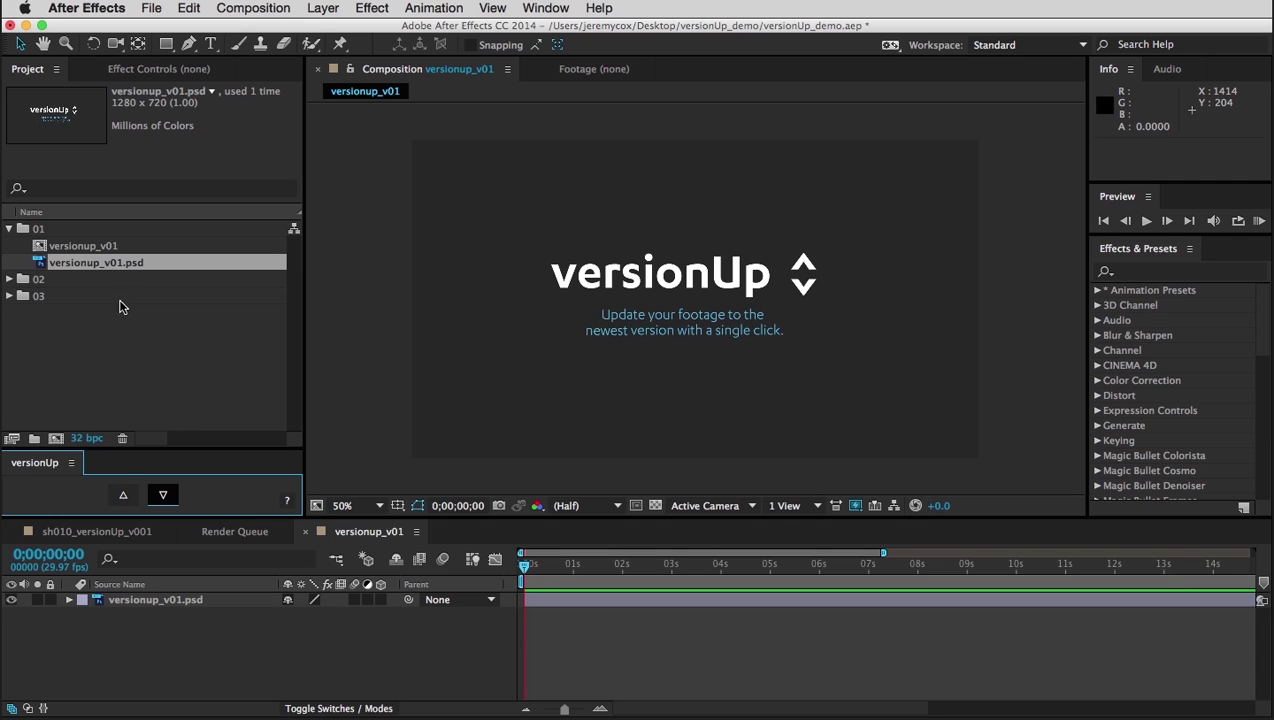
Step: Jump the selected PSD footage directly to its newest version, v04, and back to its oldest version, v01
{"action": "left_click", "coordinate": [124, 497], "text": "shift"}
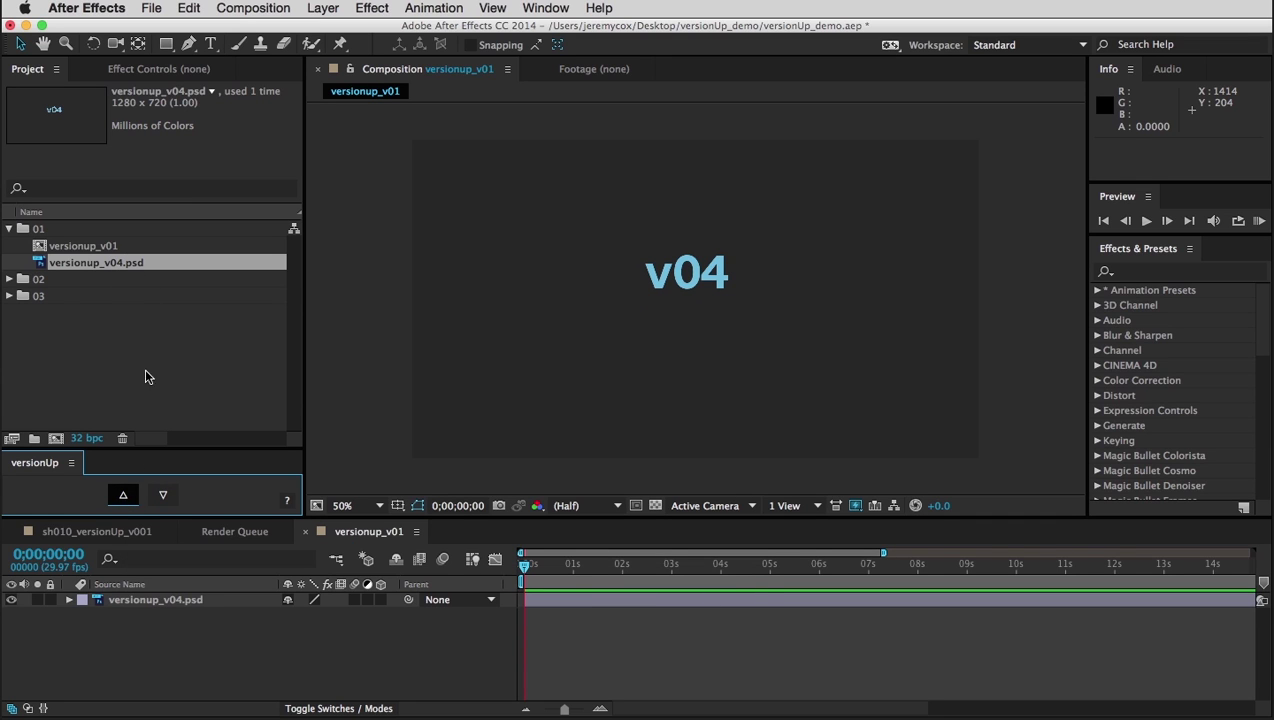
{"action": "left_click", "coordinate": [162, 494], "text": "shift"}
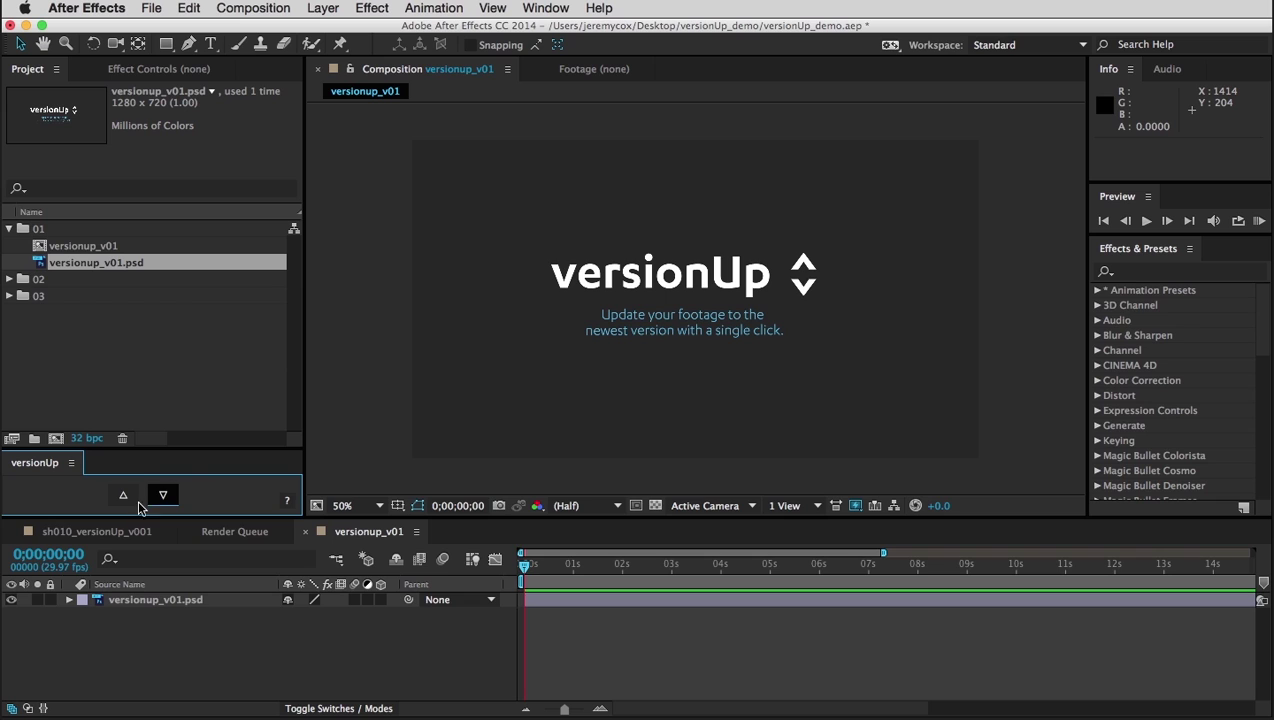
{"action": "left_click", "coordinate": [106, 376]}
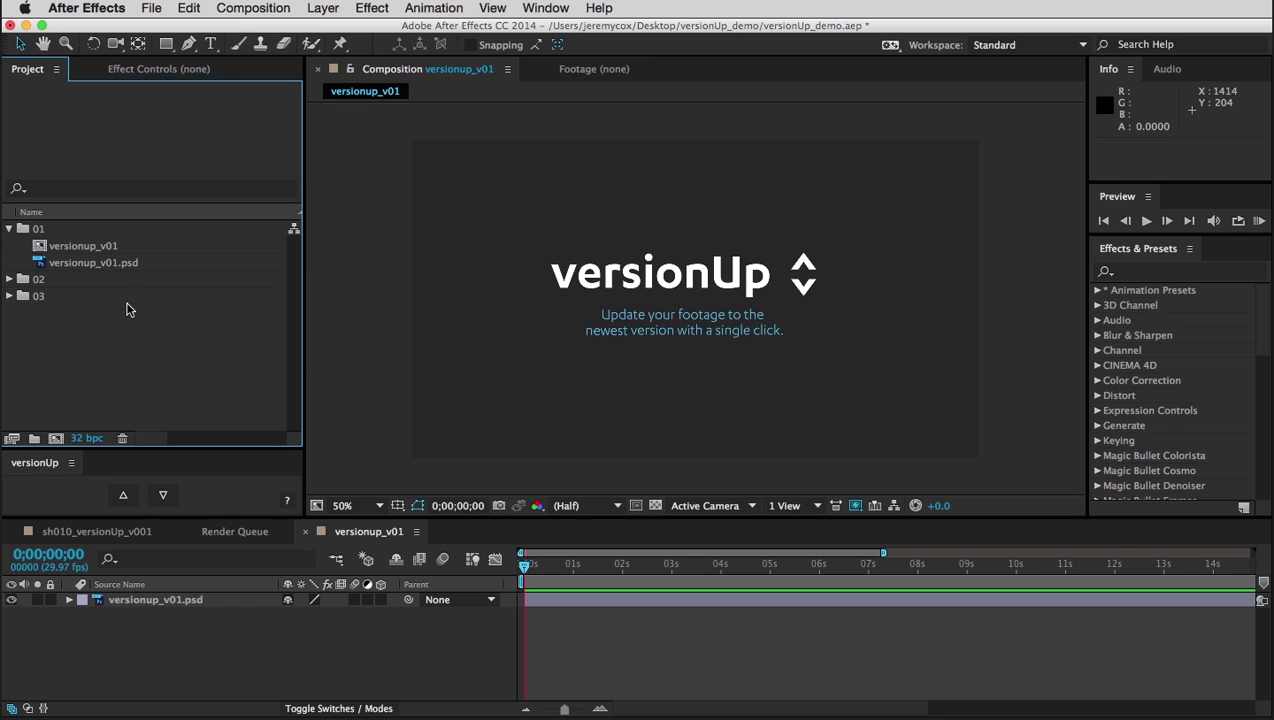
Step: Run the non-GUI version scripts on versionup_v01.psd to raise it one version at a time to v04 and lower it to v01
{"action": "left_click", "coordinate": [82, 264]}
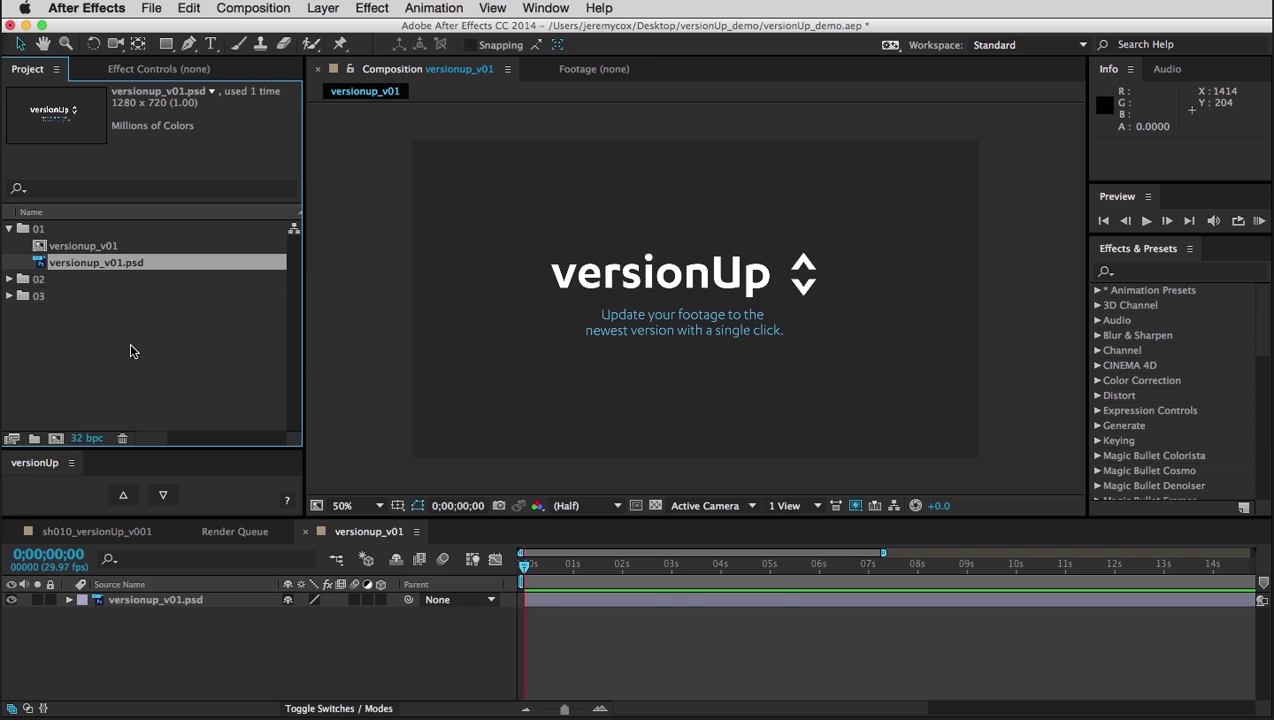
{"action": "key", "text": "alt+Up"}
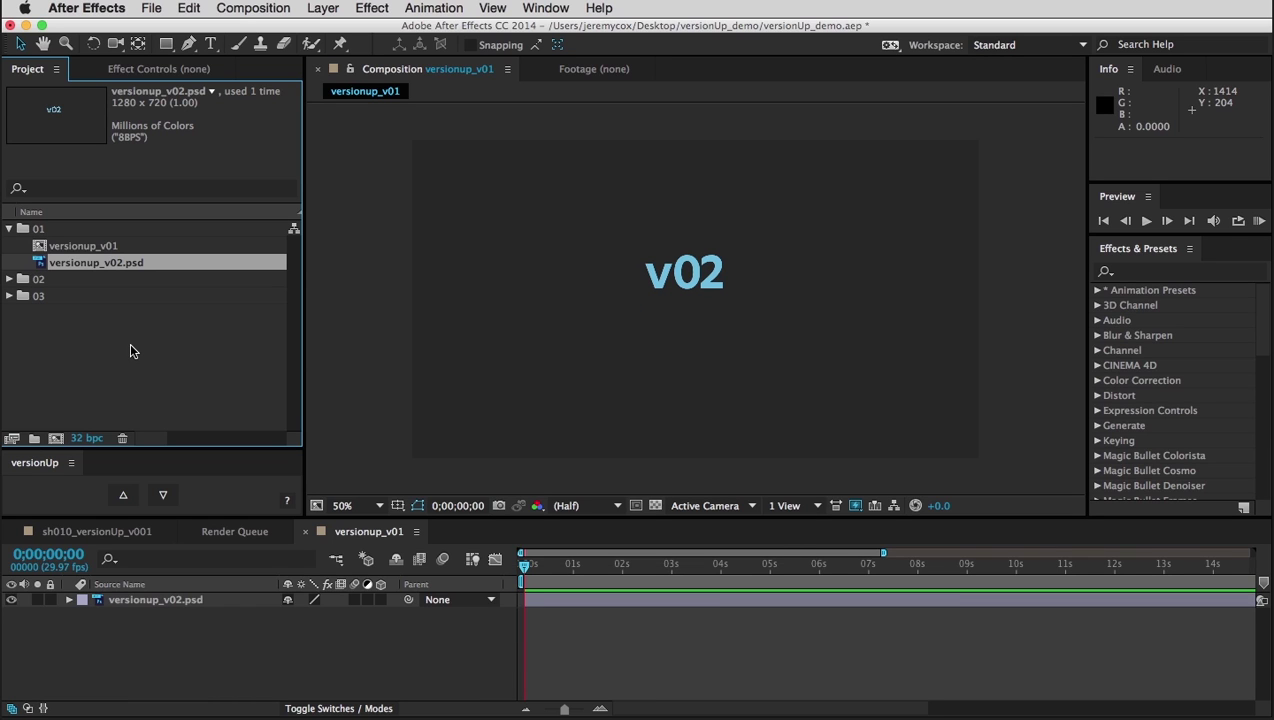
{"action": "key", "text": "alt+Up"}
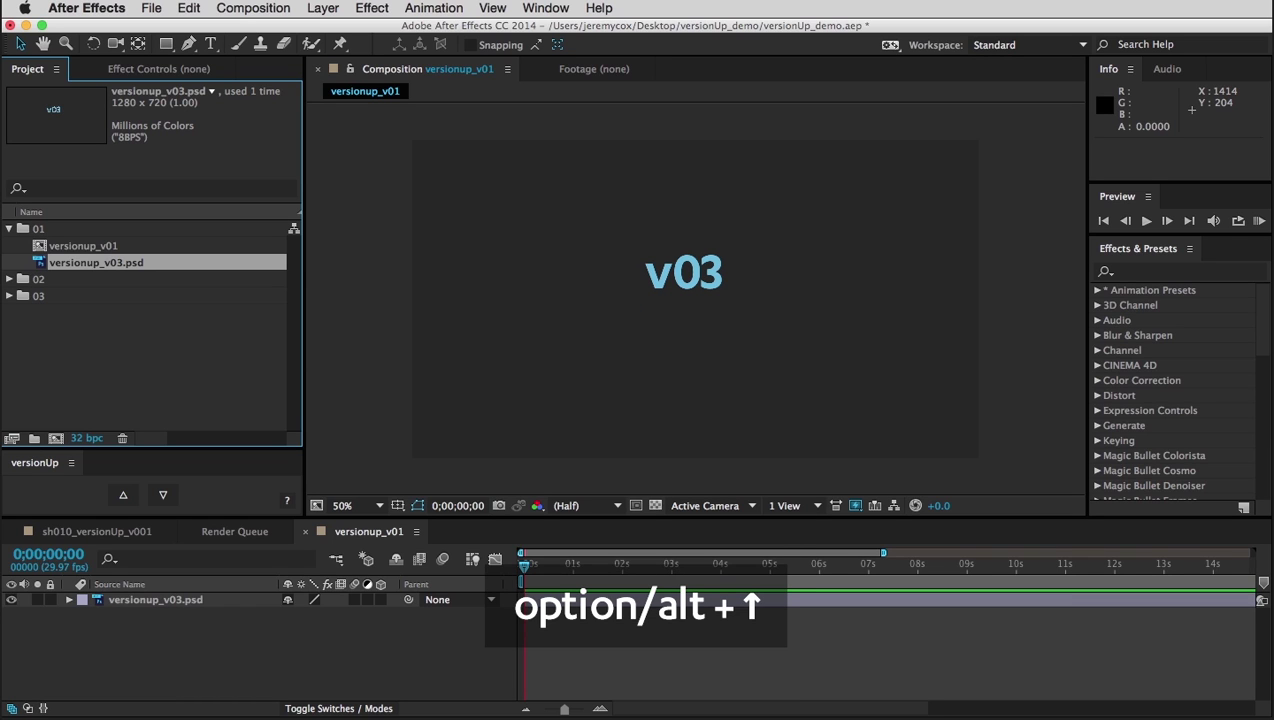
{"action": "key", "text": "alt+Up"}
{"action": "key", "text": "alt+Down"}
{"action": "key", "text": "alt+Down"}
{"action": "key", "text": "alt+Down"}
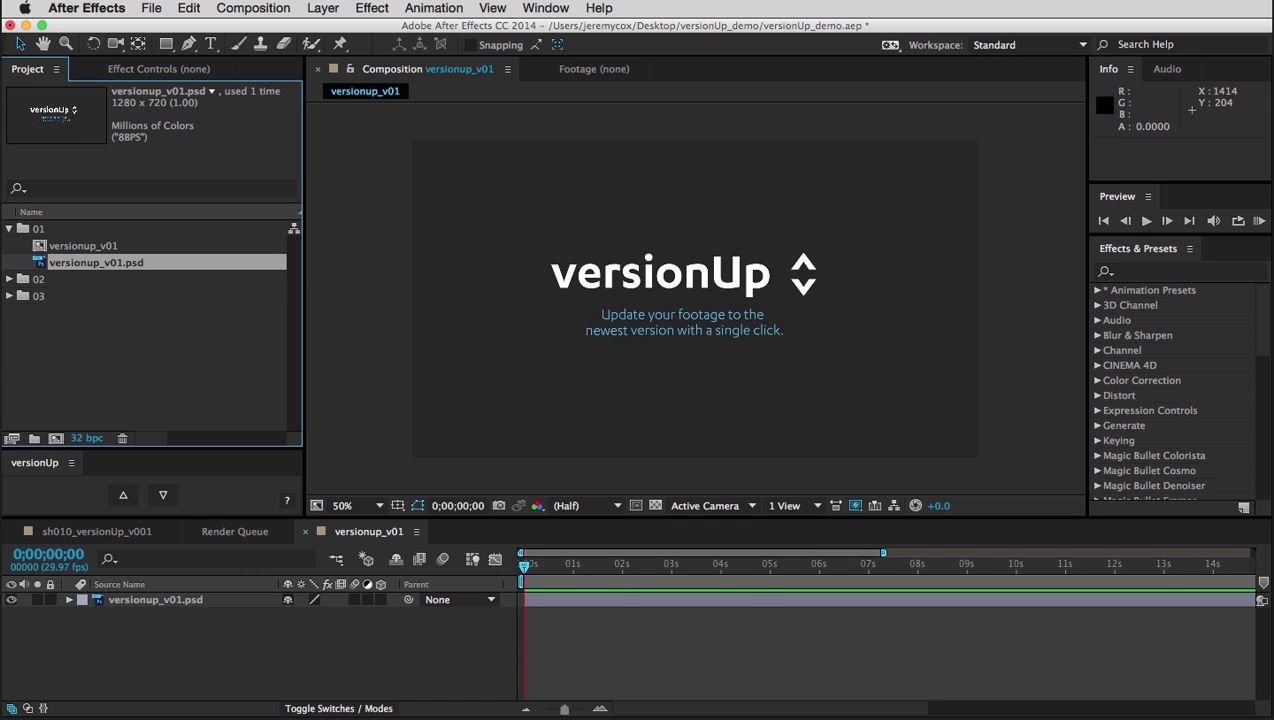
Step: Run the maximum and minimum version scripts on the PSD footage, switching it to v04 and back to v01, and deselect it
{"action": "key", "text": "alt+shift+Up"}
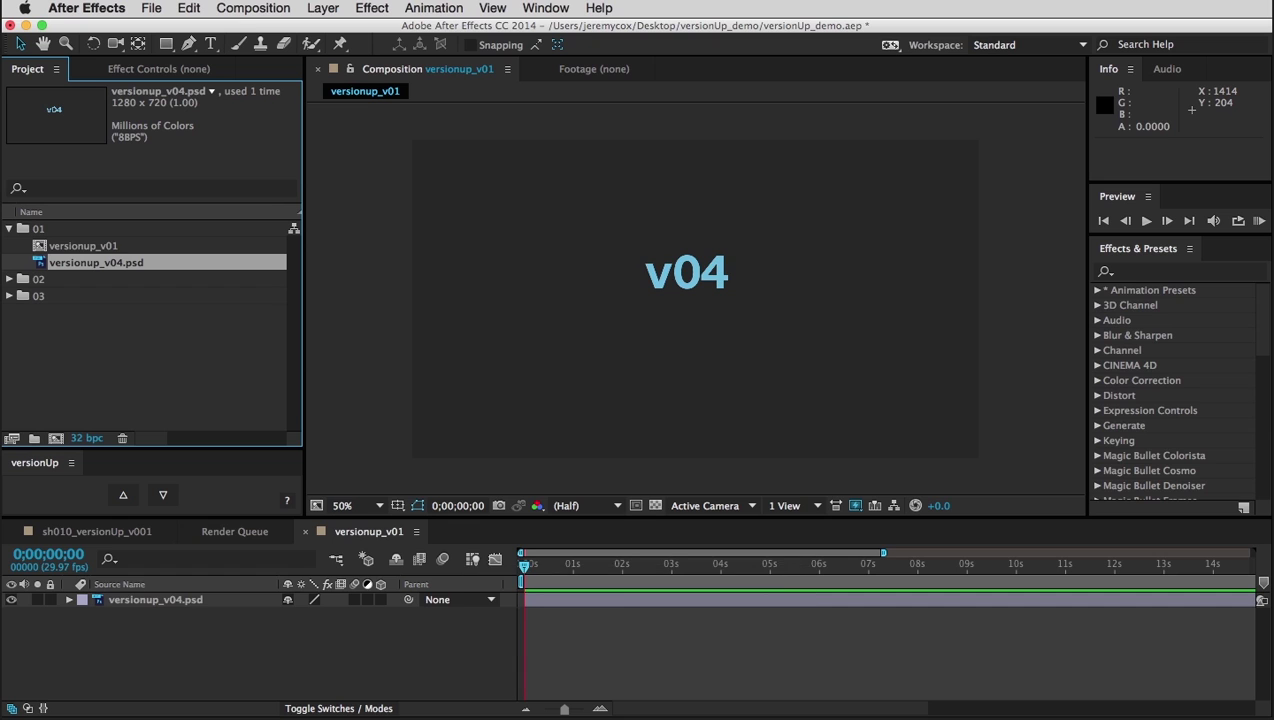
{"action": "key", "text": "alt+shift+Down"}
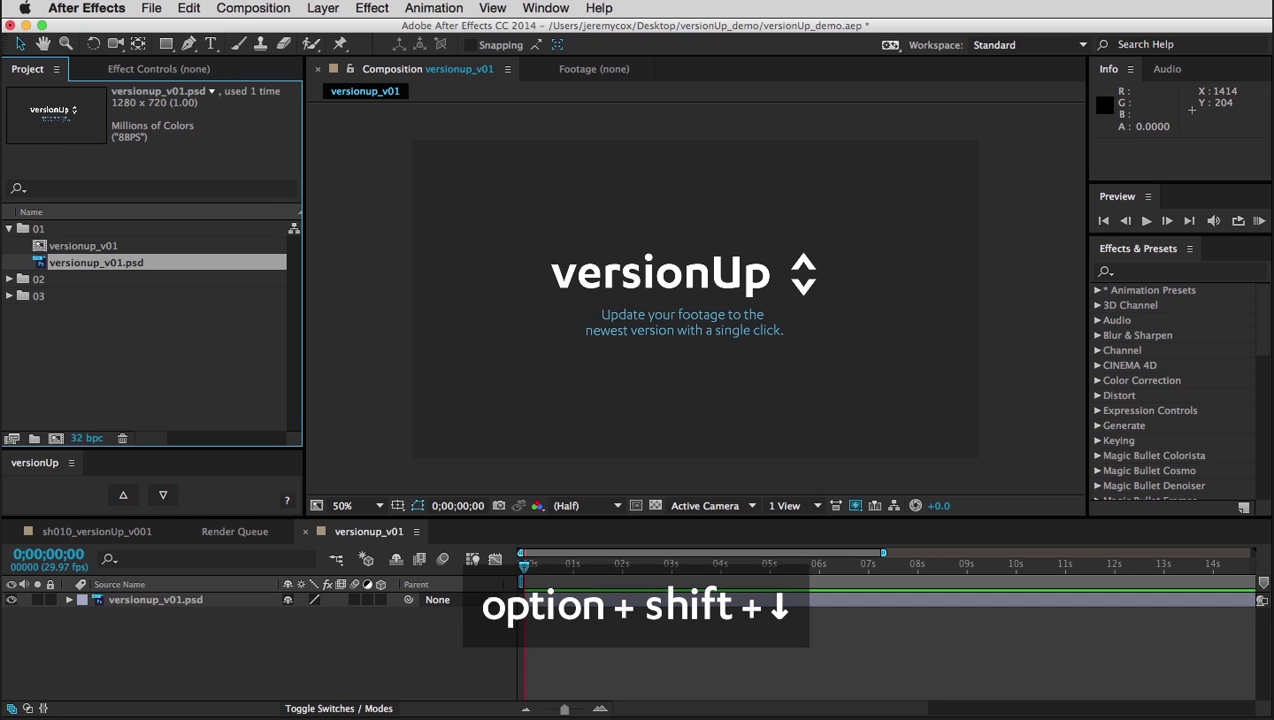
{"action": "left_click", "coordinate": [90, 350]}
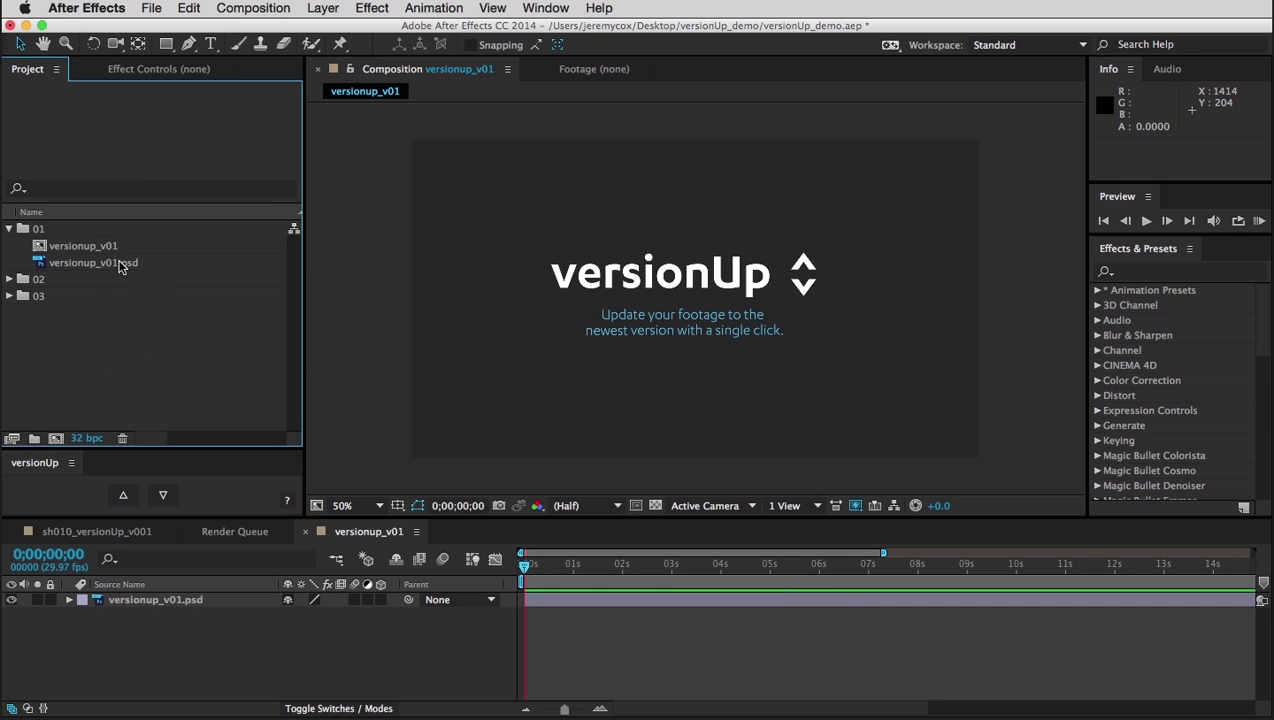
Step: Open the ft-Toolbar2.jsxbin script panel and run its version up and down scripts on versionup_v01.psd, ending at v01
{"action": "left_click", "coordinate": [545, 8]}
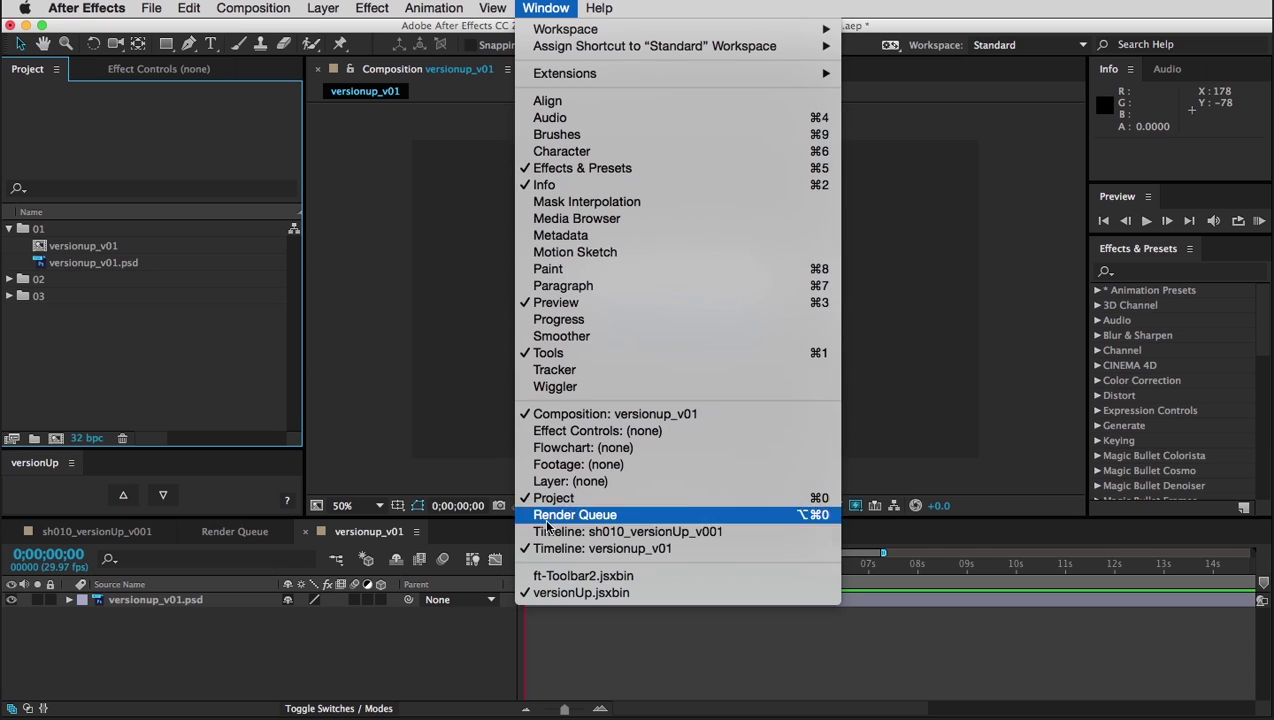
{"action": "left_click", "coordinate": [557, 576]}
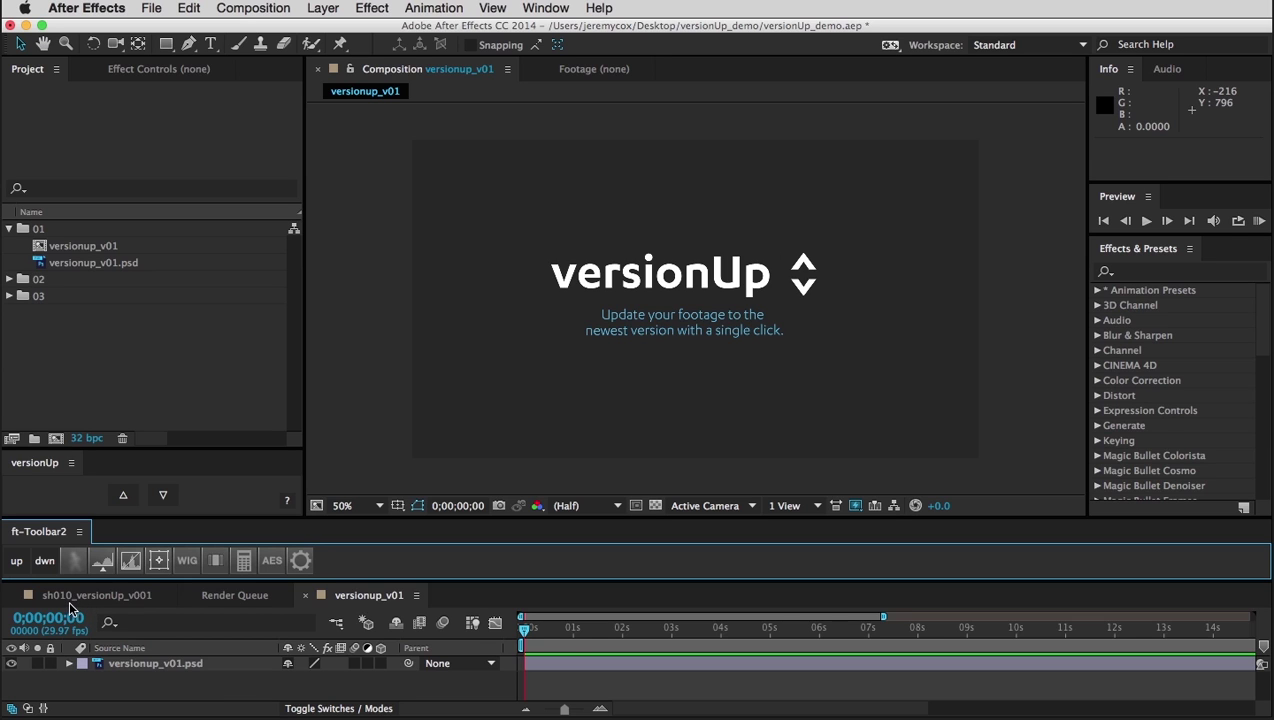
{"action": "left_click", "coordinate": [110, 262]}
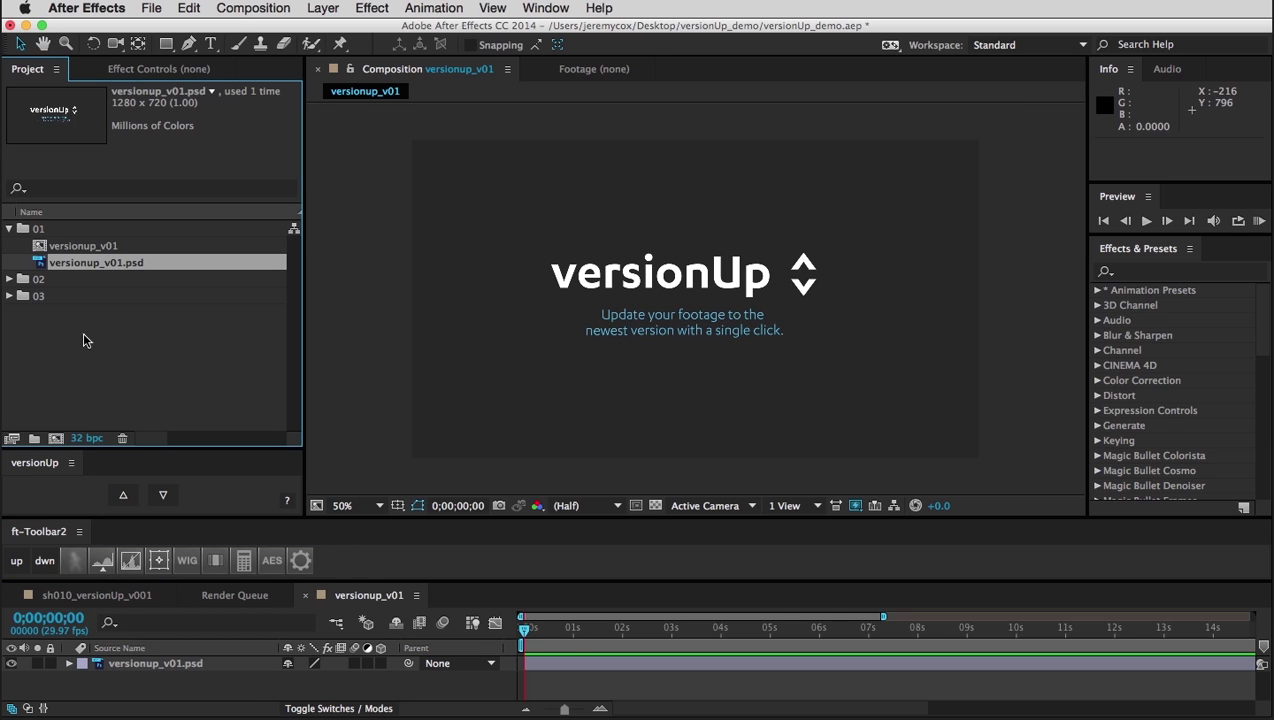
{"action": "left_click", "coordinate": [17, 561]}
{"action": "left_click", "coordinate": [45, 561]}
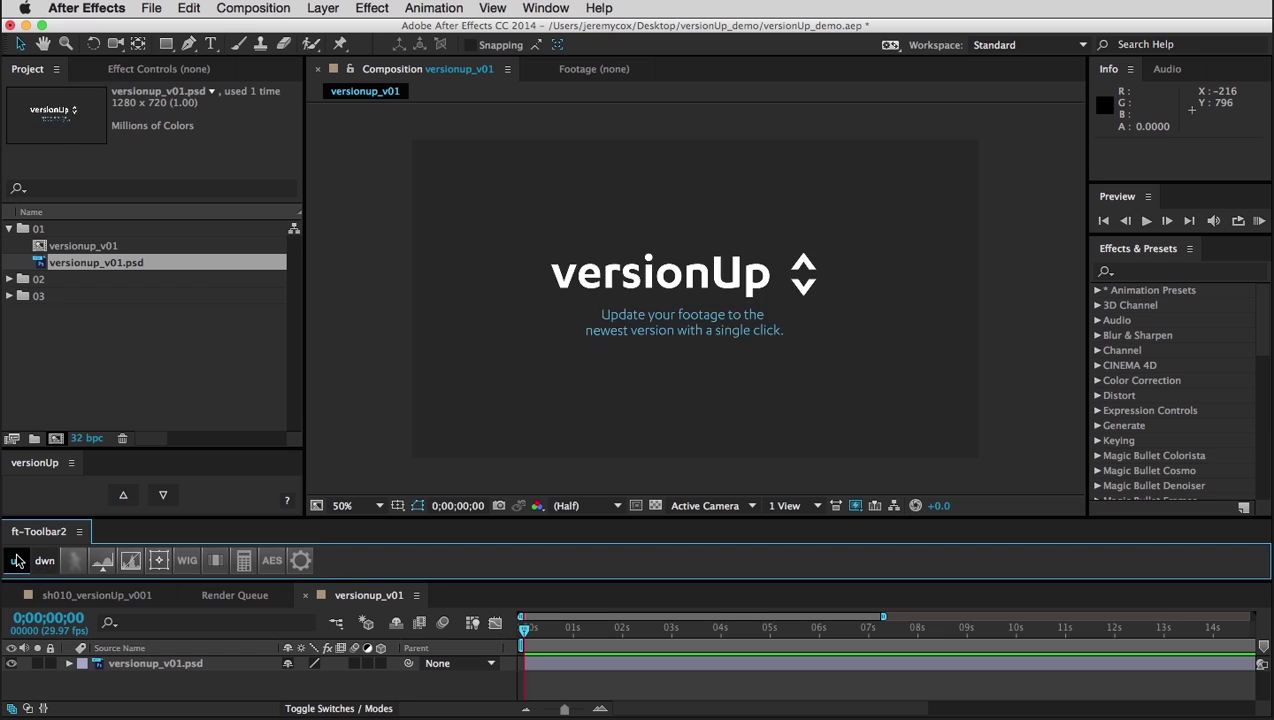
{"action": "left_click", "coordinate": [17, 561]}
{"action": "left_click", "coordinate": [45, 561]}
{"action": "left_click", "coordinate": [45, 561]}
Step: Close the ft-Toolbar2 panel and deselect the PSD footage
{"action": "left_click", "coordinate": [79, 531]}
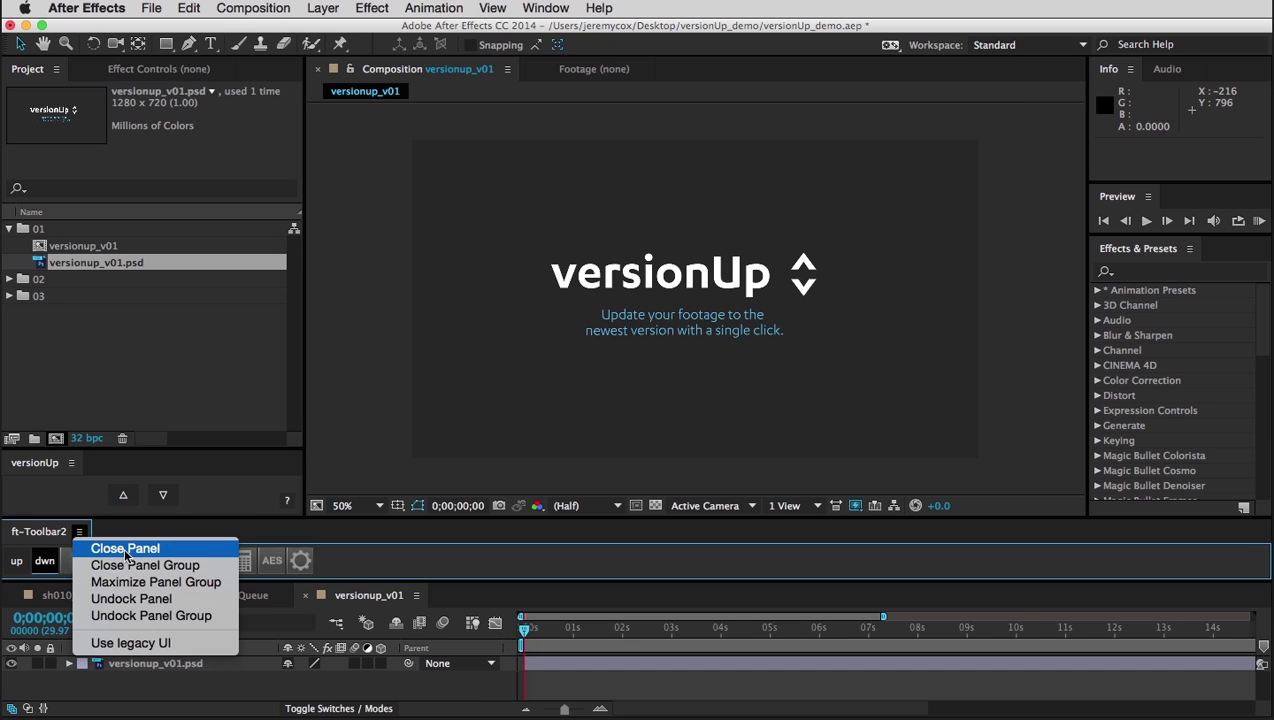
{"action": "left_click", "coordinate": [125, 549]}
{"action": "left_click", "coordinate": [82, 345]}
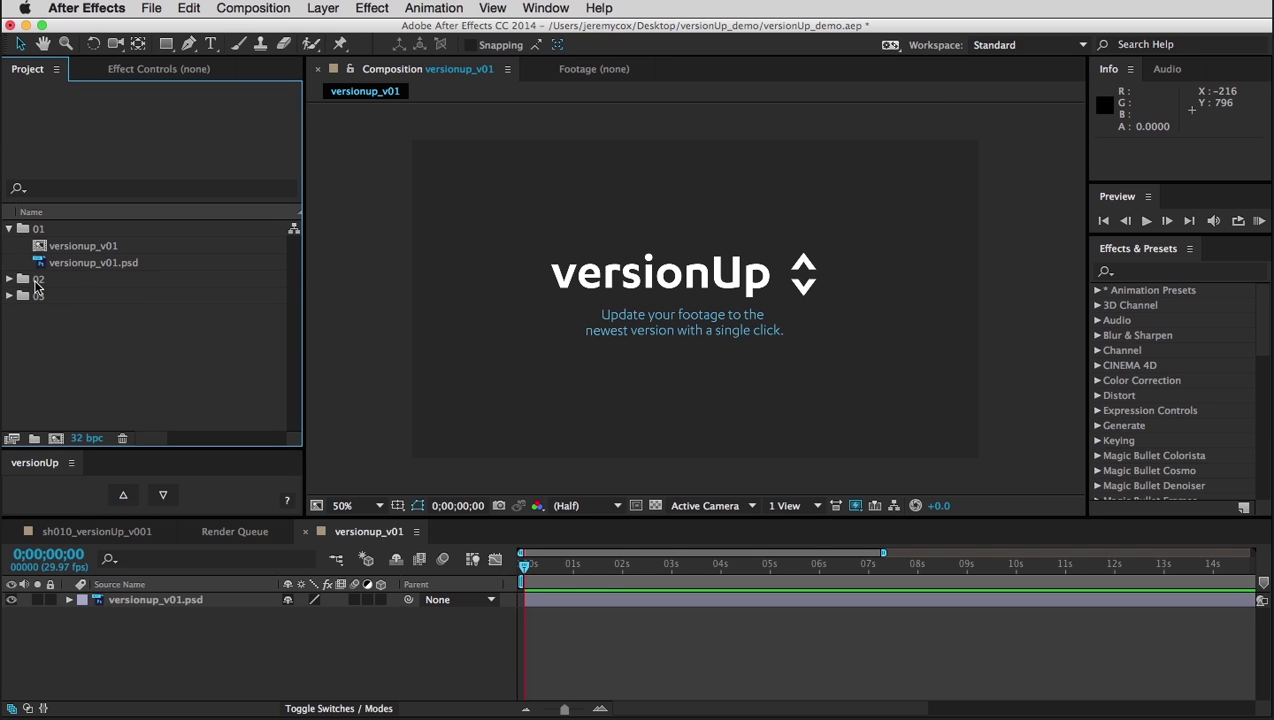
Step: Collapse project folder 01, expand folder 02 with its footage subfolder, and open the sh010_versionUp_v001 composition
{"action": "left_click", "coordinate": [9, 229]}
{"action": "left_click", "coordinate": [10, 246]}
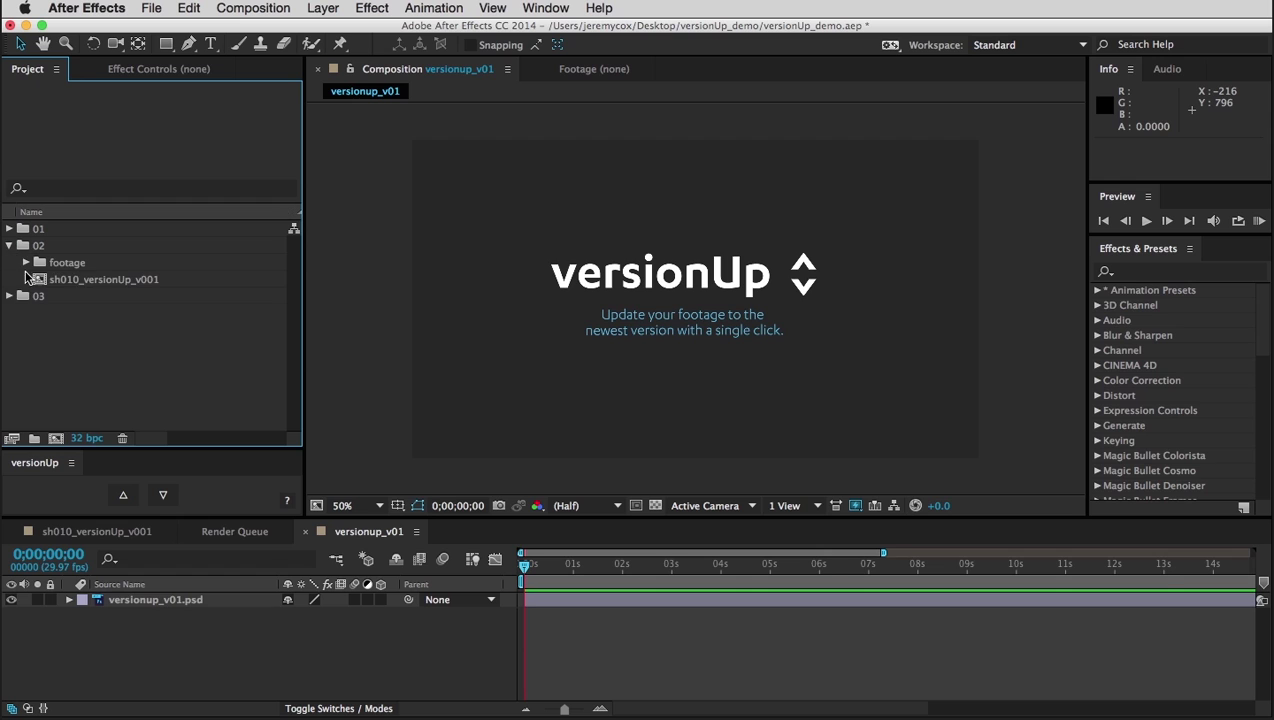
{"action": "left_click", "coordinate": [27, 263]}
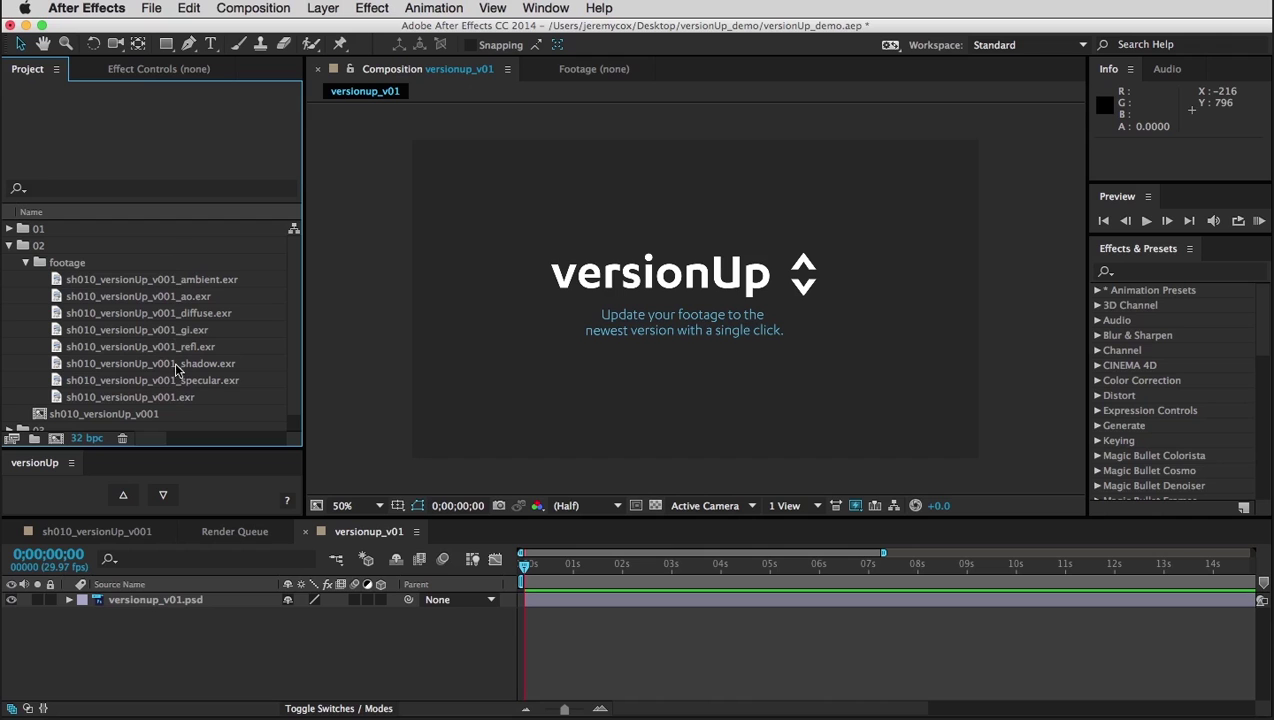
{"action": "double_click", "coordinate": [117, 413]}
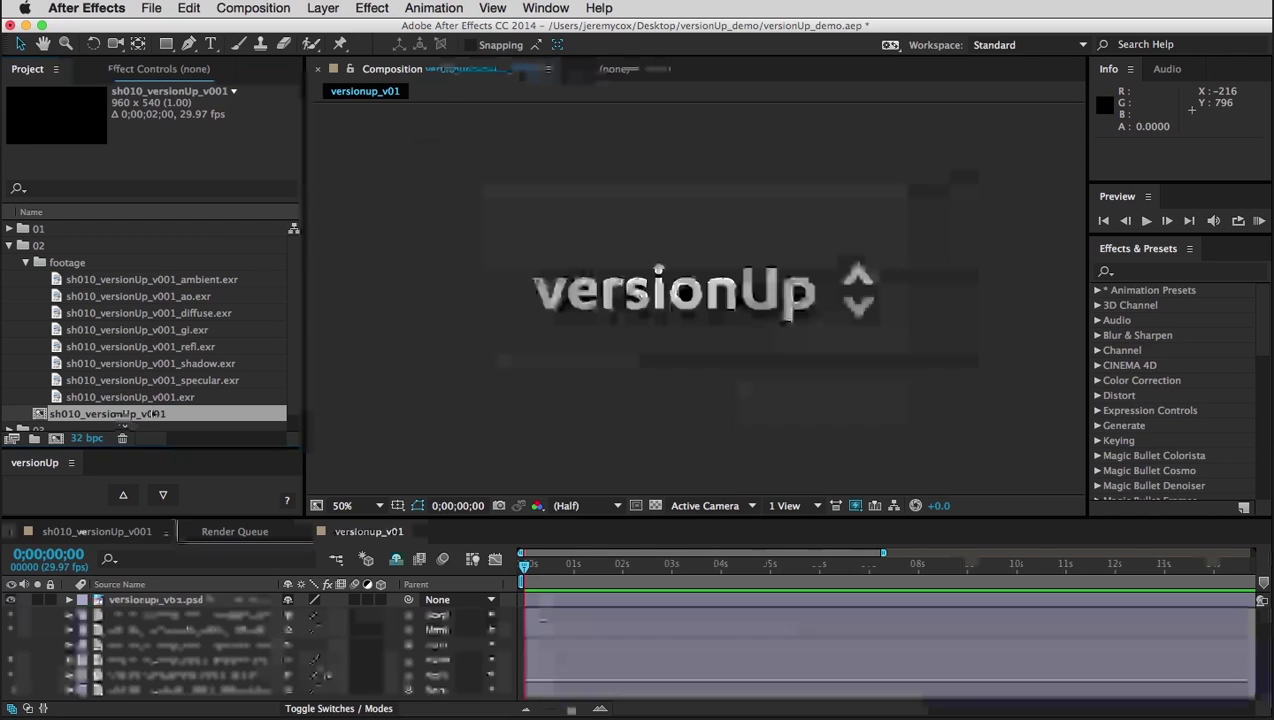
Step: Select all the sh010_versionUp_v001 EXR passes, ambient through the main render, and raise them together through v002 to v015
{"action": "left_click", "coordinate": [208, 285]}
{"action": "left_click", "coordinate": [180, 397], "text": "shift"}
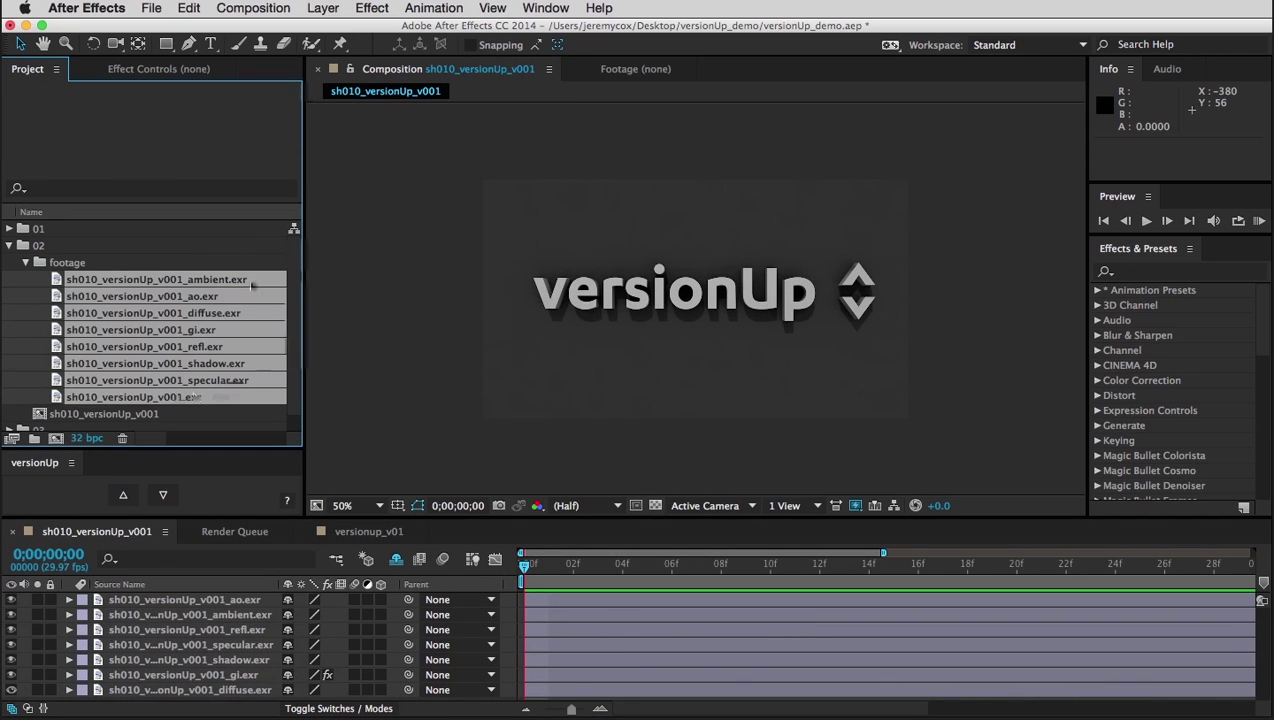
{"action": "left_click", "coordinate": [123, 494]}
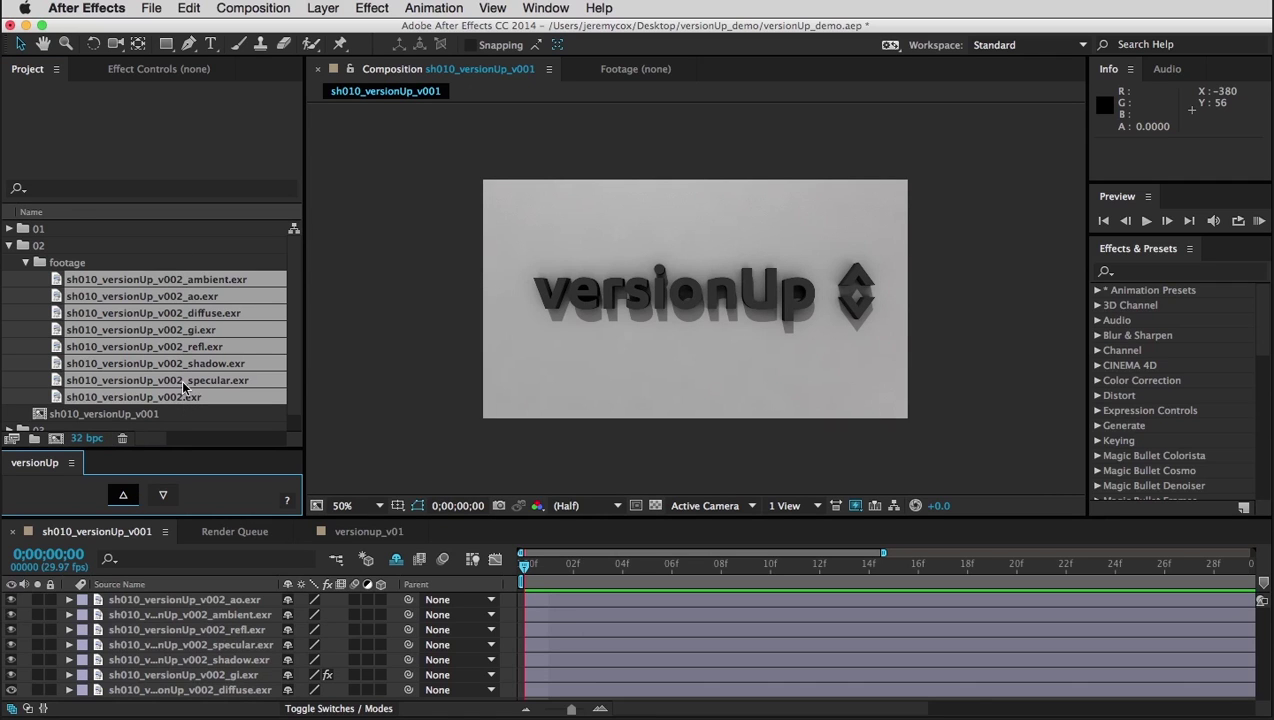
{"action": "left_click", "coordinate": [124, 497]}
{"action": "left_click", "coordinate": [126, 497]}
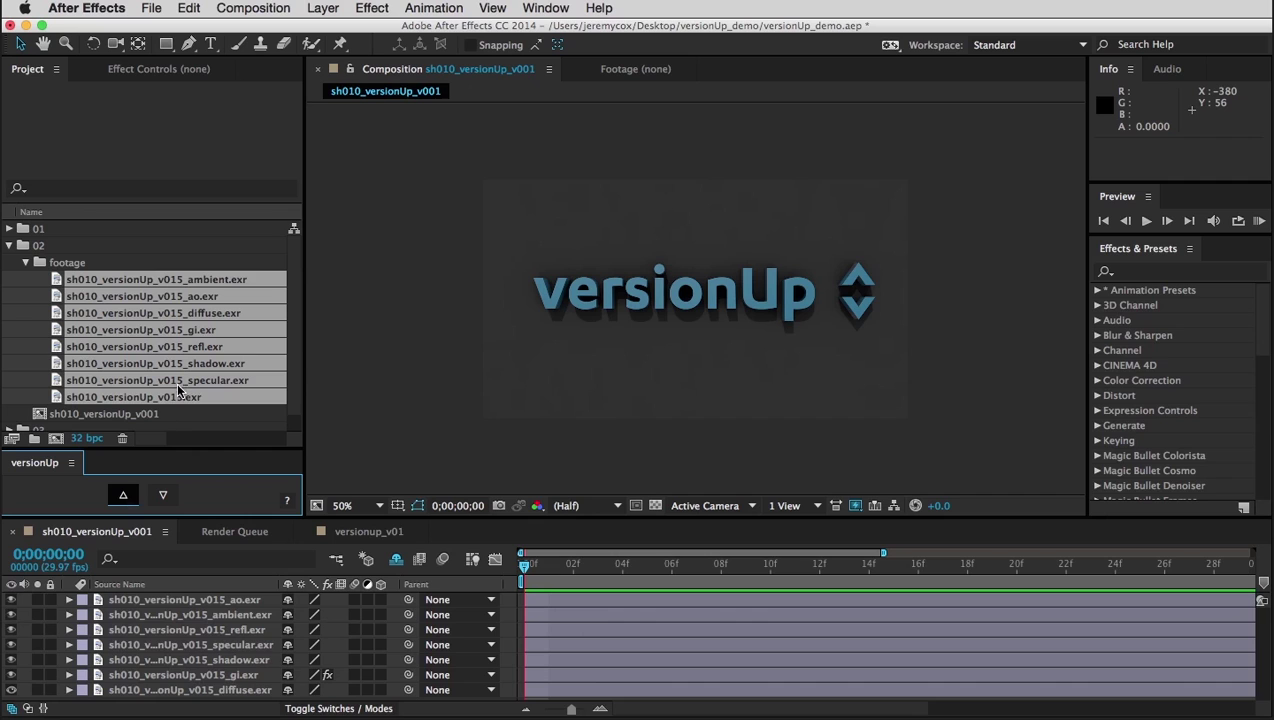
Step: Lower all the selected EXR passes together, version by version, back to v001
{"action": "left_click", "coordinate": [163, 495]}
{"action": "left_click", "coordinate": [164, 496]}
{"action": "left_click", "coordinate": [164, 495]}
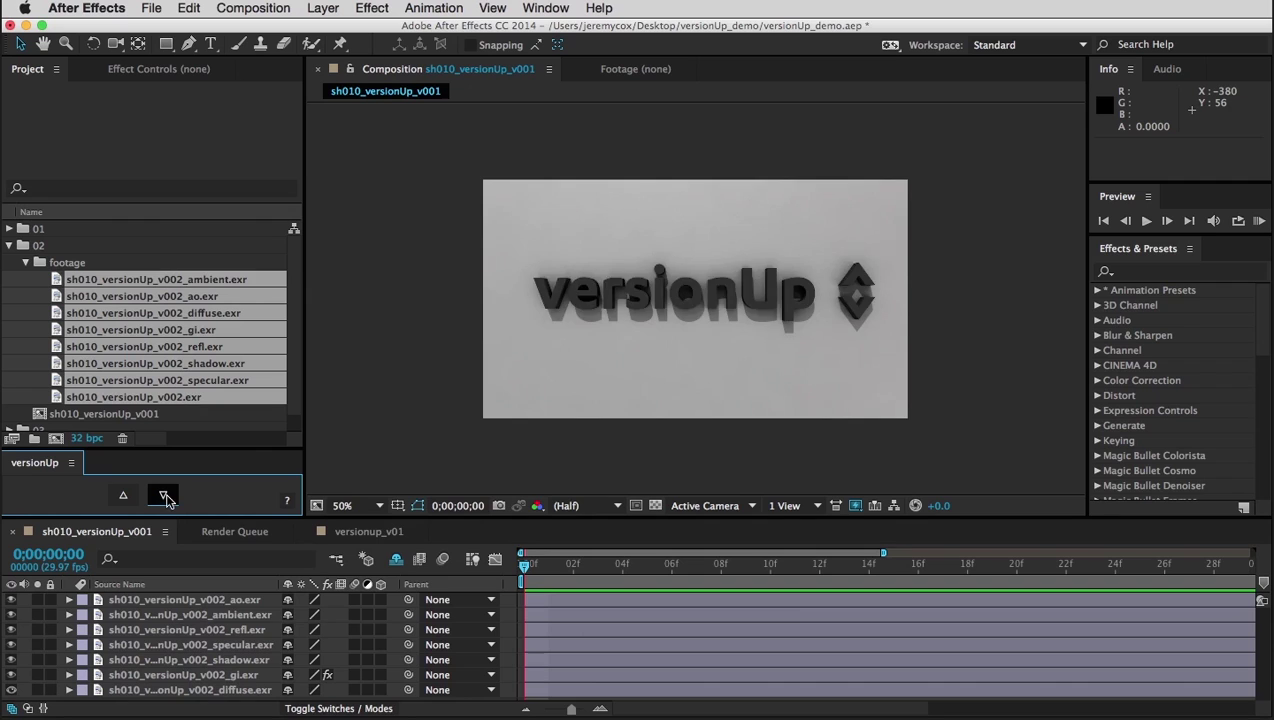
Step: Collapse folder 02, expand folder 03, and raise the letter version of the 001_project_v01a folder to v01b
{"action": "left_click", "coordinate": [10, 246]}
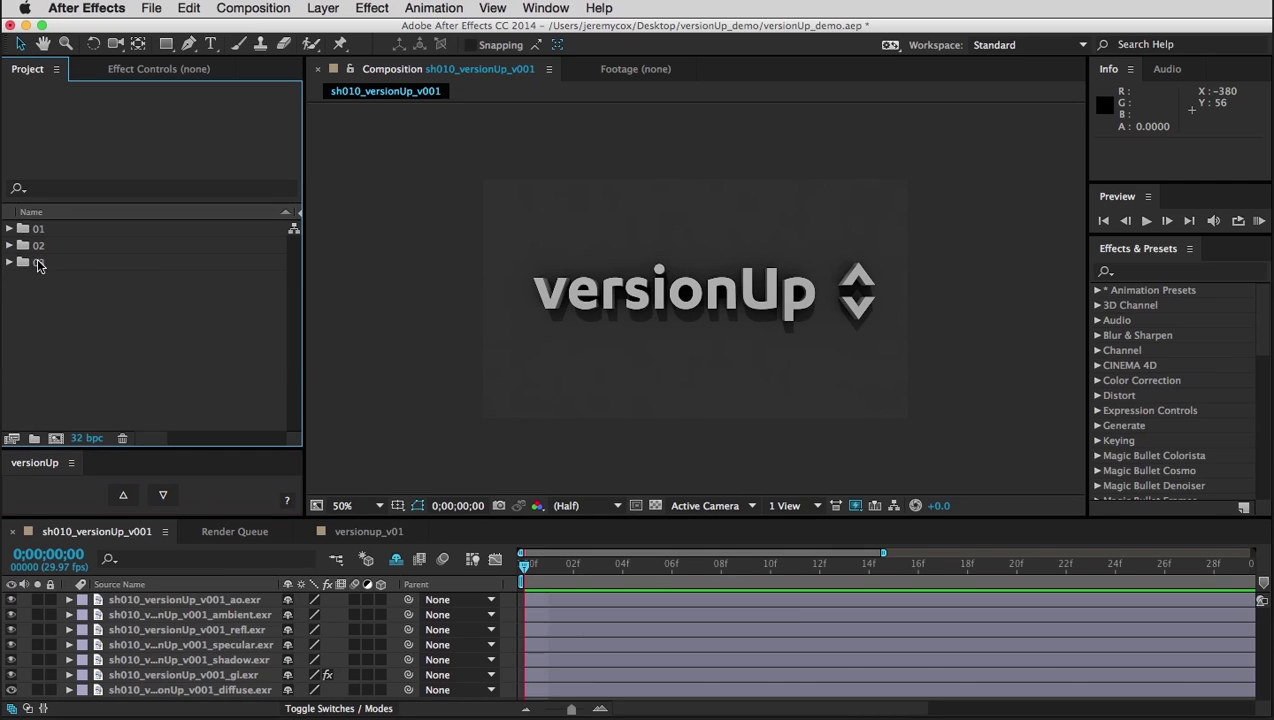
{"action": "left_click", "coordinate": [9, 262]}
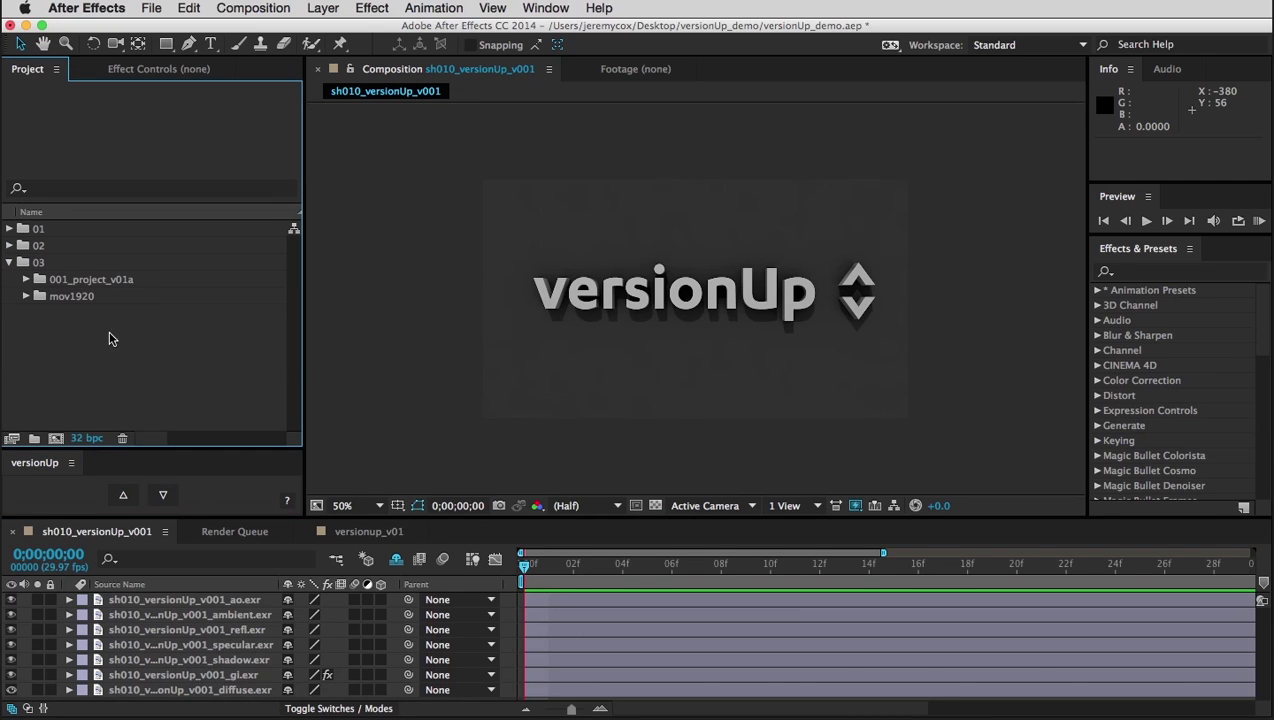
{"action": "left_click", "coordinate": [125, 282]}
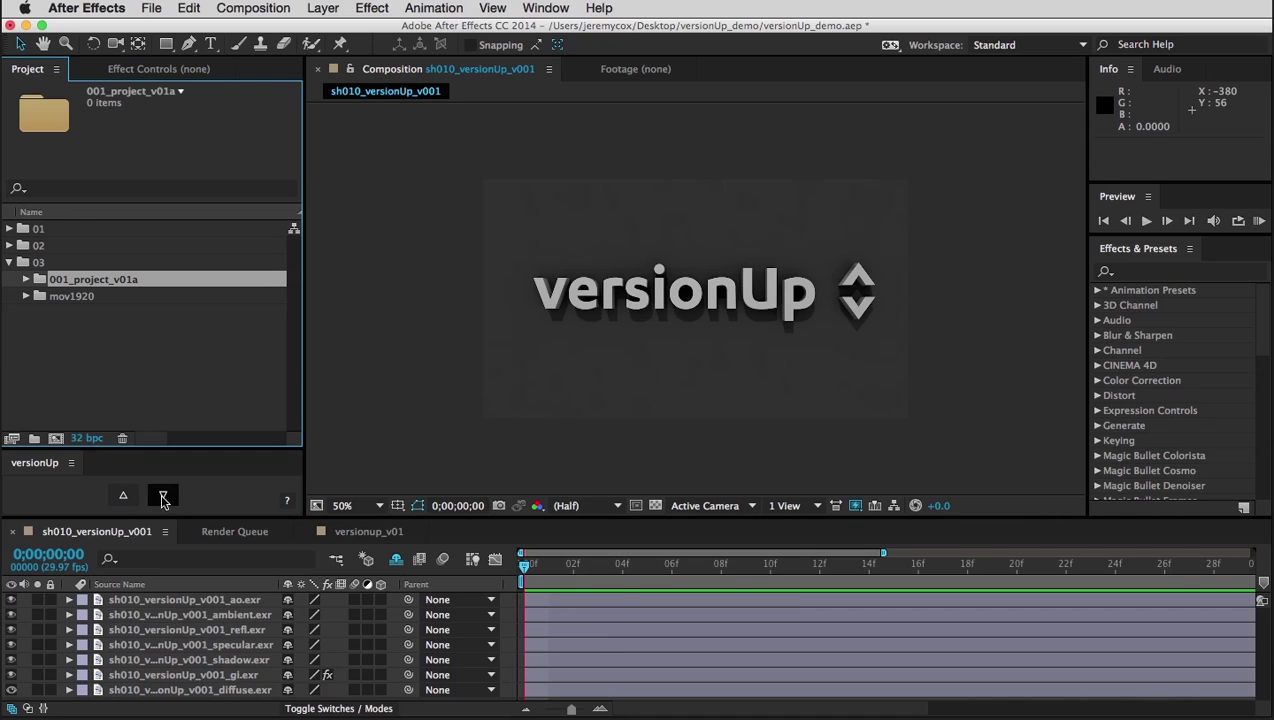
{"action": "left_click", "coordinate": [124, 496], "text": "alt"}
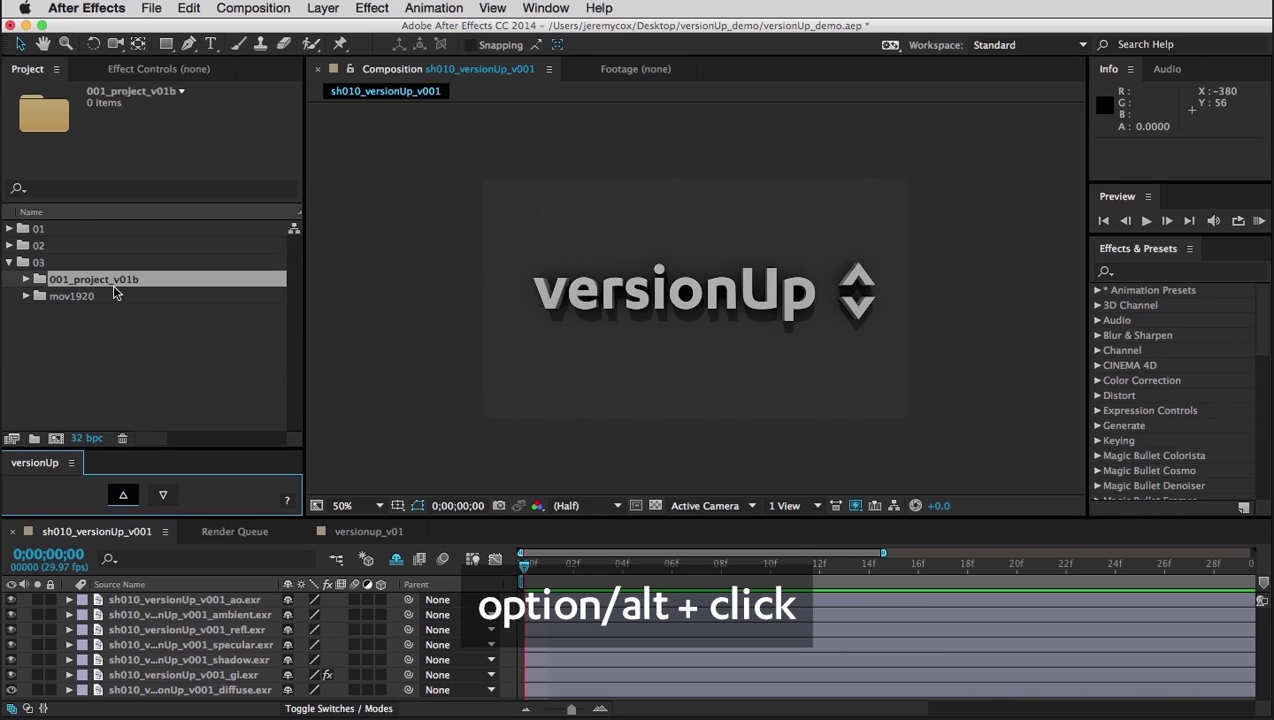
Step: Raise the letter version of the 001_project folder to v01c, lower it back to v01b, and clear the selection
{"action": "left_click", "coordinate": [124, 496], "text": "alt"}
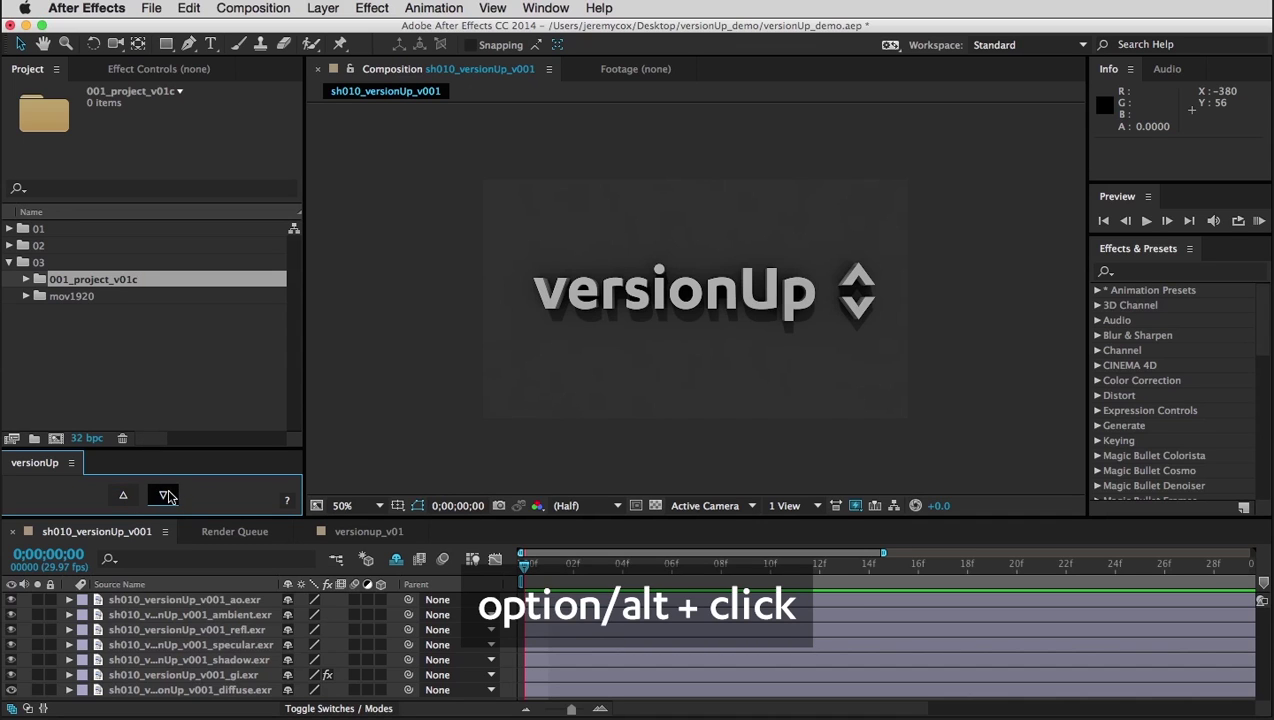
{"action": "left_click", "coordinate": [166, 496], "text": "alt"}
{"action": "left_click", "coordinate": [93, 324]}
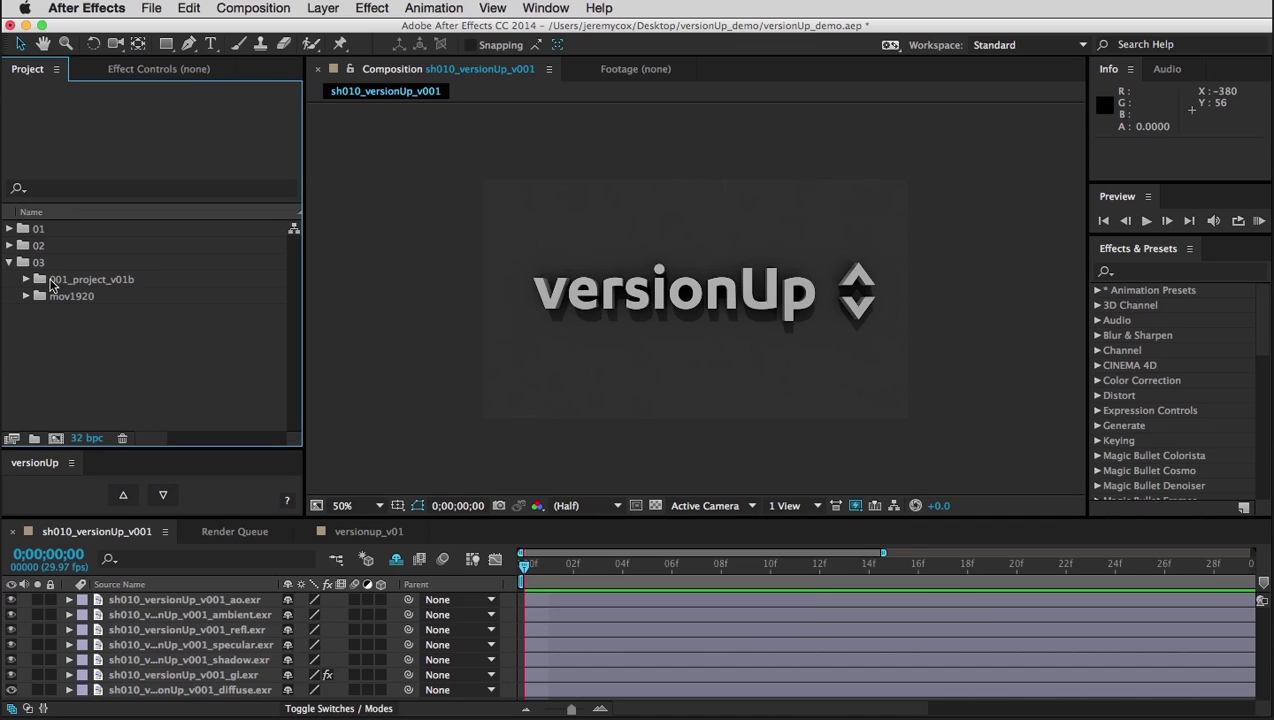
{"action": "left_click", "coordinate": [115, 286]}
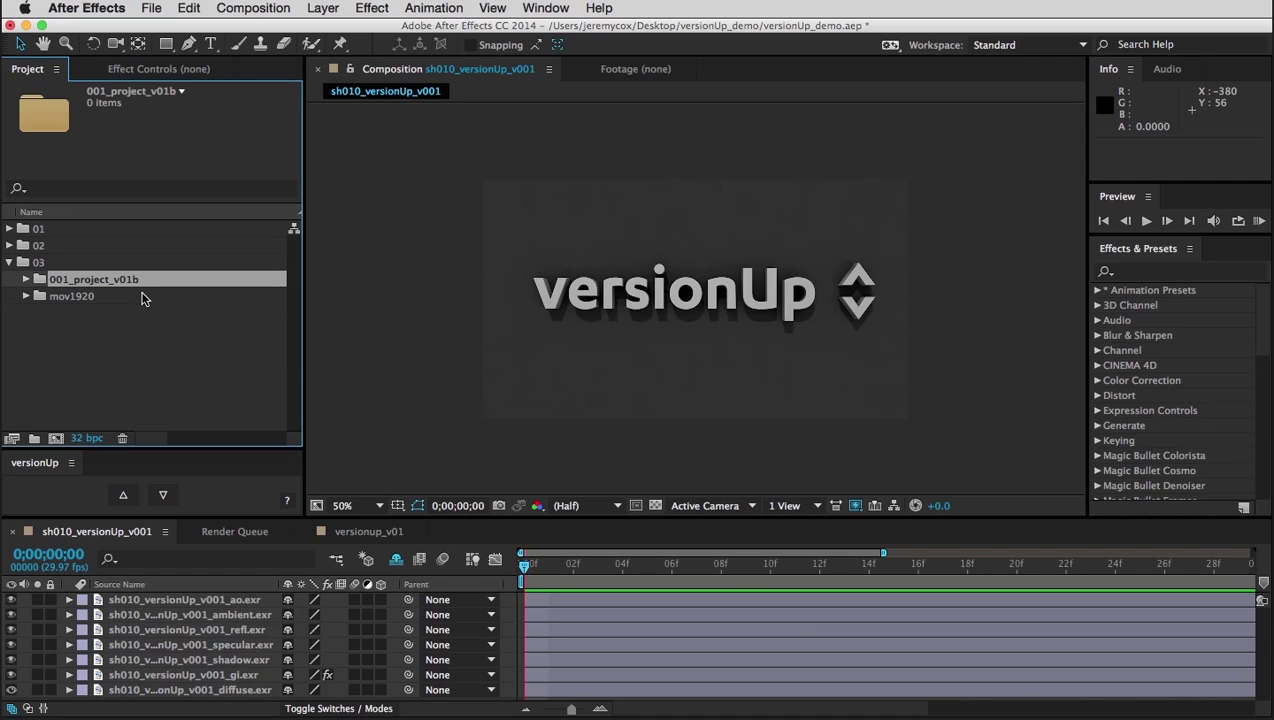
{"action": "left_click", "coordinate": [119, 319]}
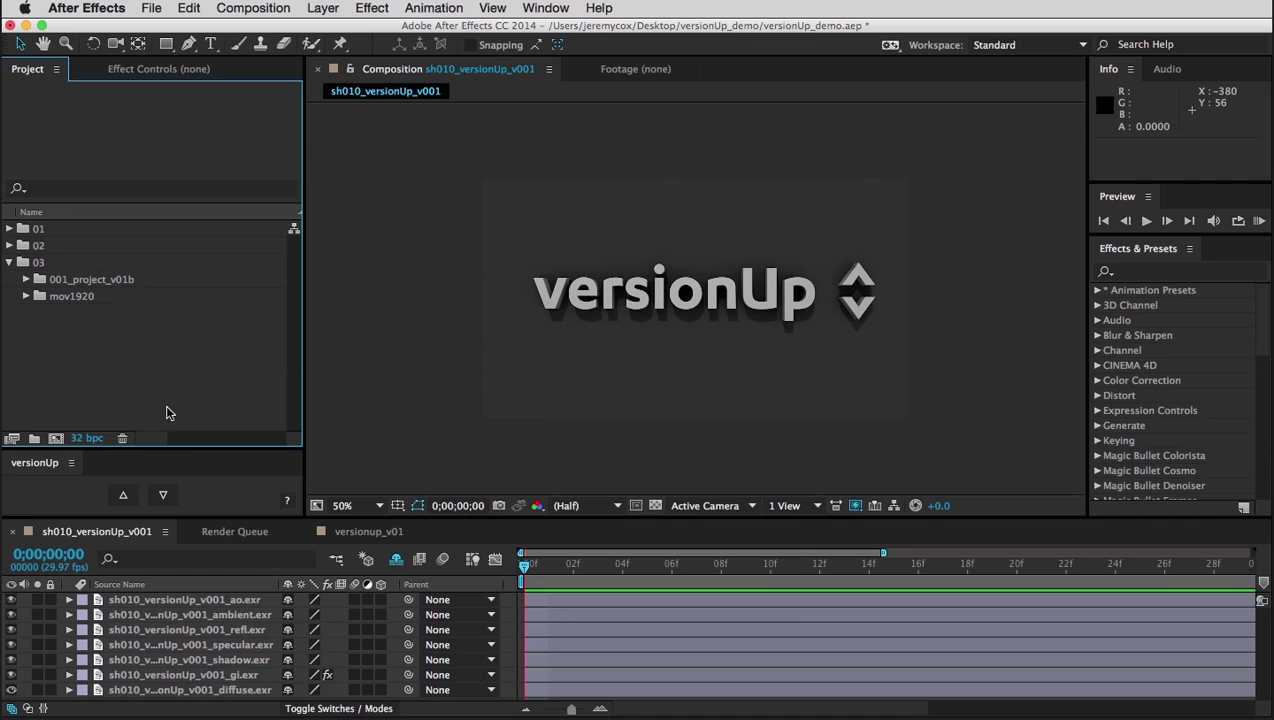
Step: Turn off Safe Mode in the versionUp settings and save the change
{"action": "left_click", "coordinate": [287, 500]}
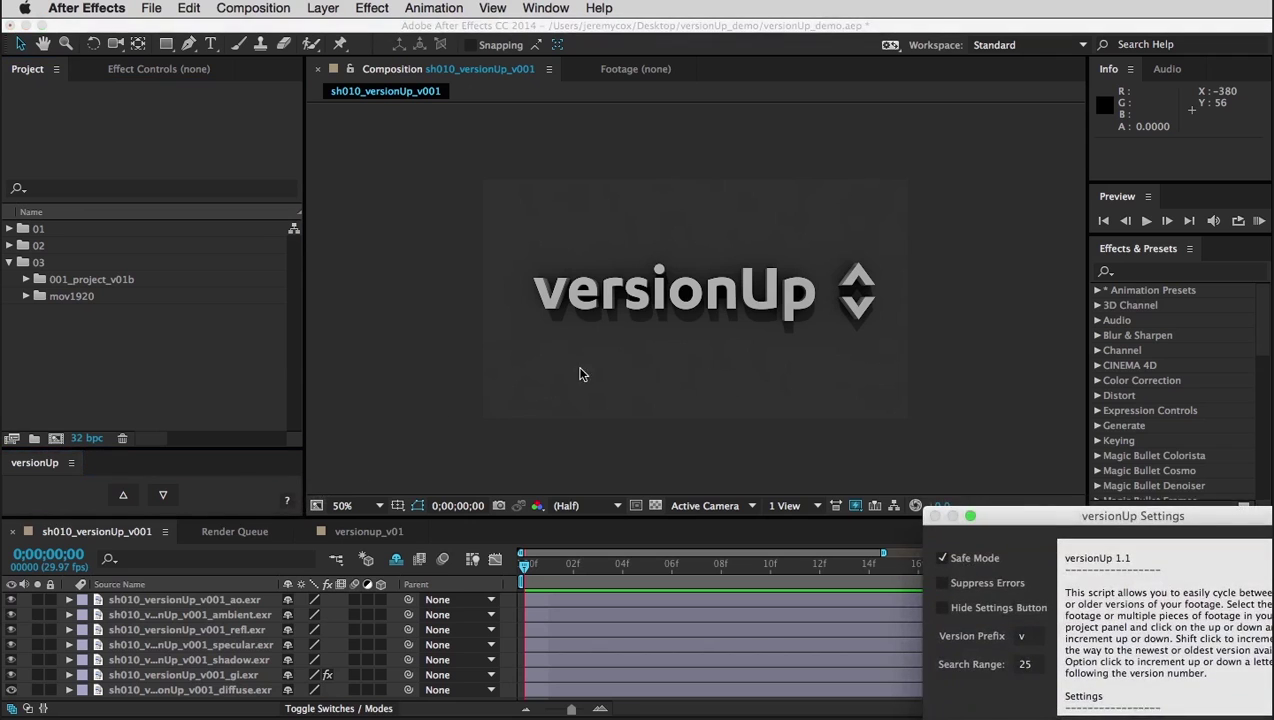
{"action": "left_click_drag", "start_coordinate": [1022, 517], "coordinate": [456, 218]}
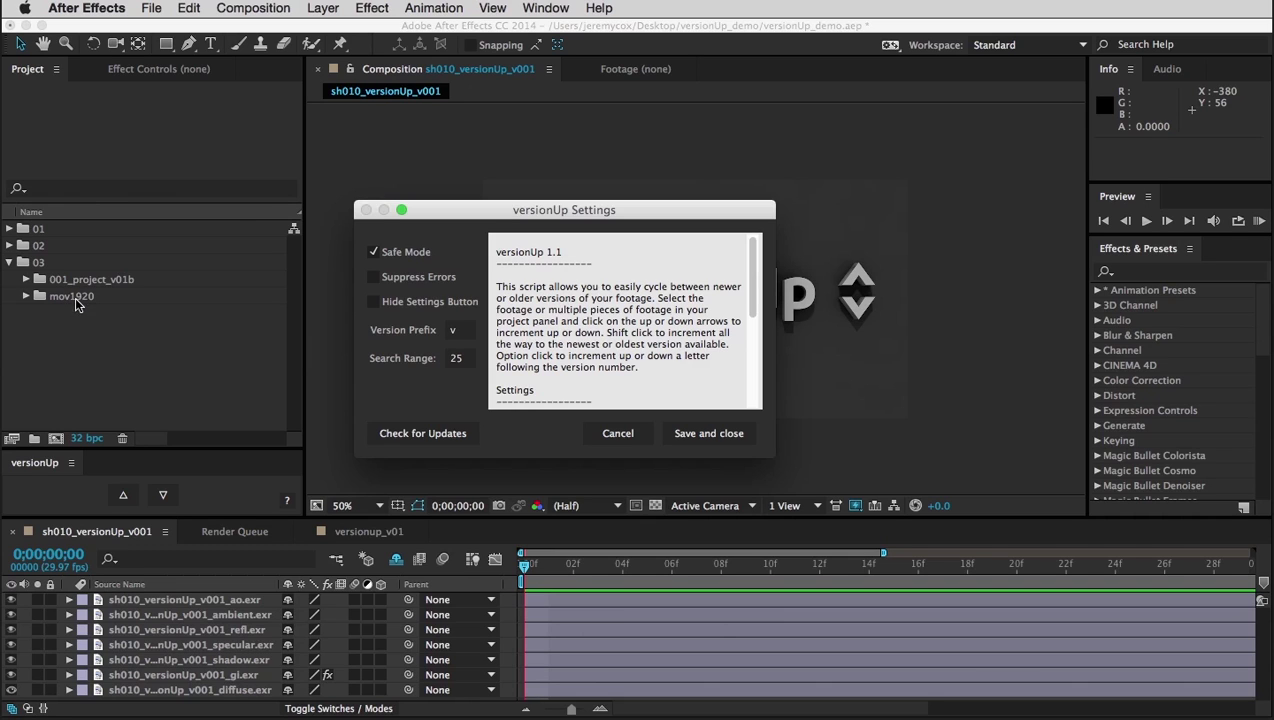
{"action": "left_click", "coordinate": [375, 252]}
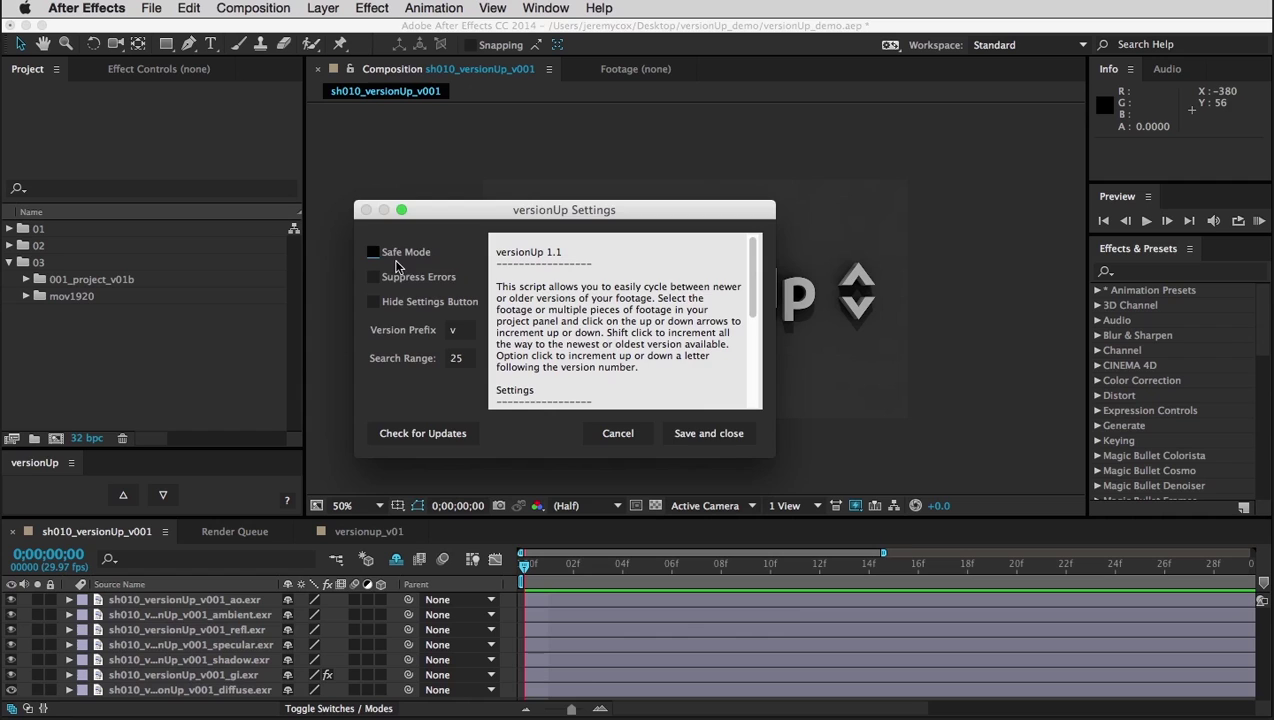
{"action": "left_click", "coordinate": [728, 446]}
Step: Try to raise and lower the version of the mov1920 folder with Safe Mode off
{"action": "left_click", "coordinate": [110, 298]}
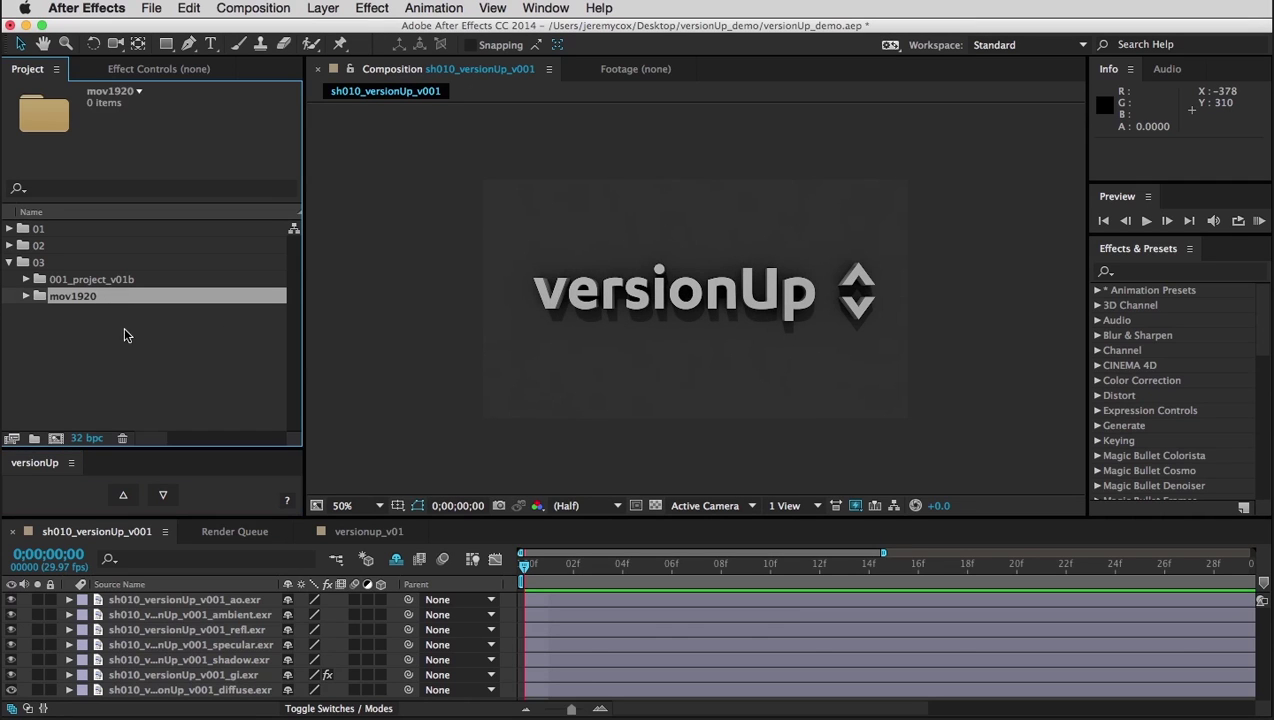
{"action": "left_click", "coordinate": [123, 495]}
{"action": "left_click", "coordinate": [168, 488]}
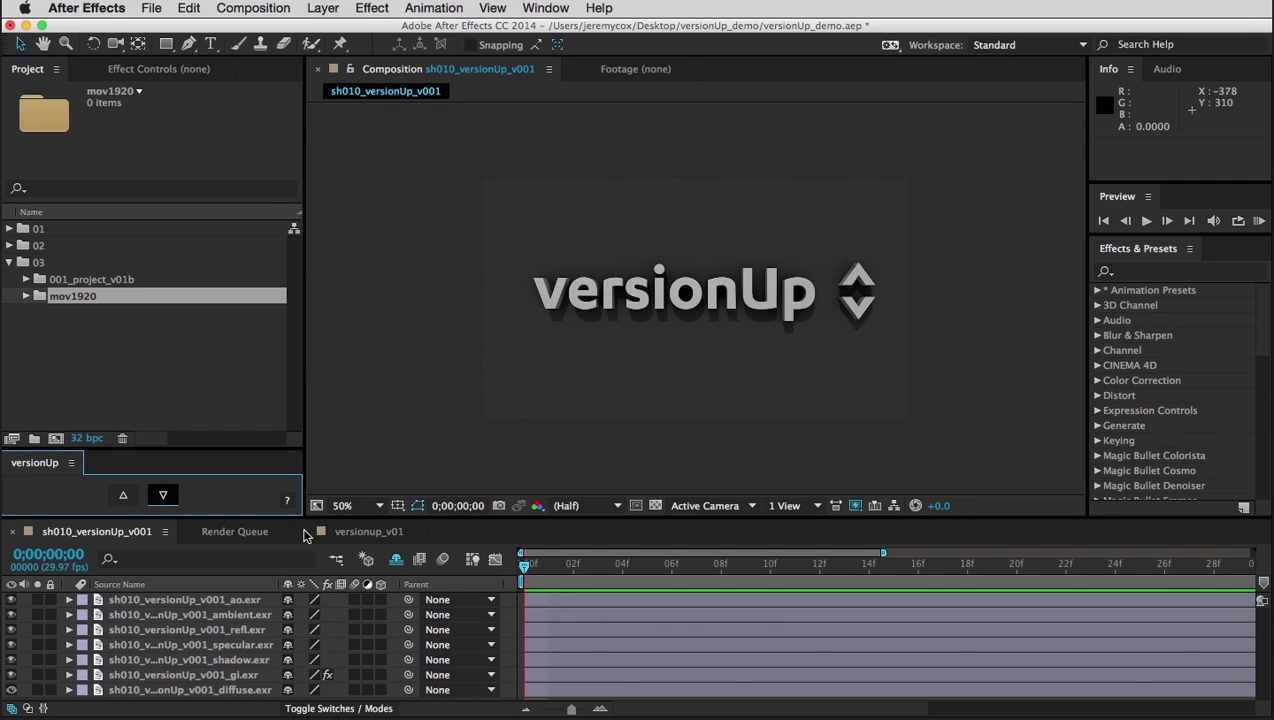
Step: Turn Safe Mode back on in the versionUp settings and save the change
{"action": "left_click", "coordinate": [287, 500]}
{"action": "left_click", "coordinate": [943, 556]}
{"action": "left_click_drag", "start_coordinate": [1021, 517], "coordinate": [983, 506]}
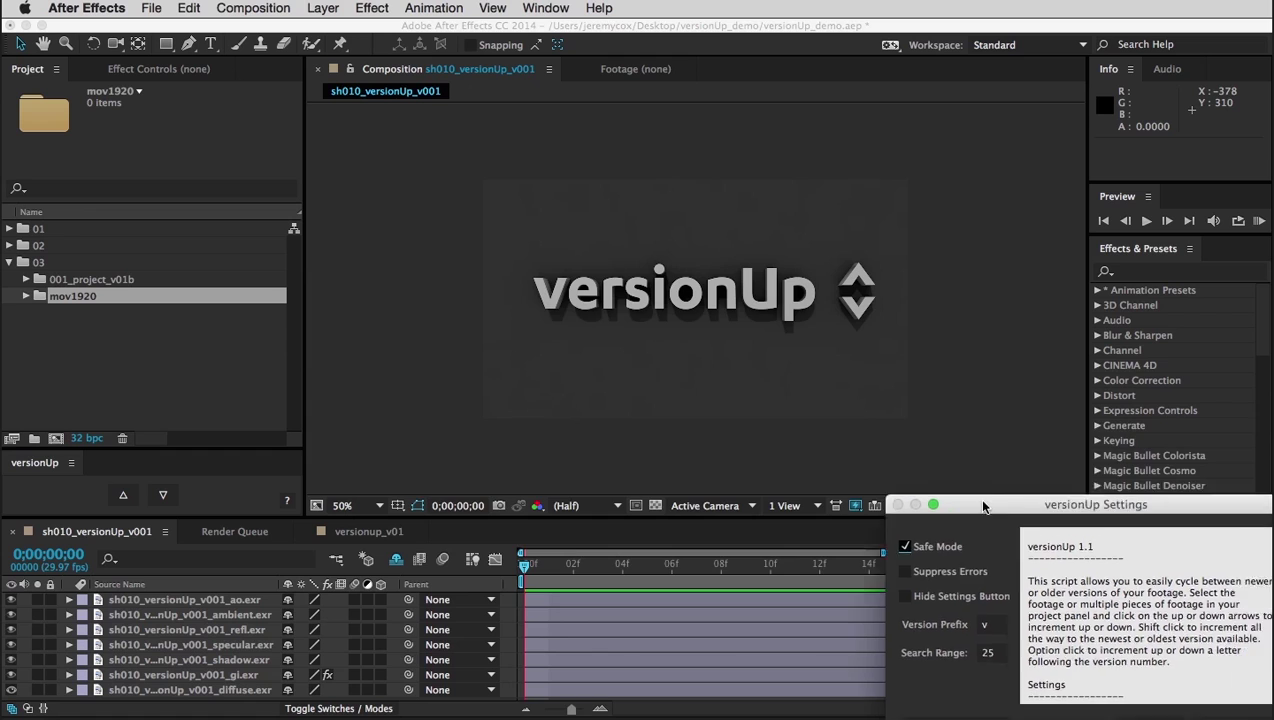
{"action": "left_click", "coordinate": [730, 513]}
Step: Try an underscore before the v in the mov1920 folder's name, remove it again, and clear the selection
{"action": "left_click", "coordinate": [83, 296]}
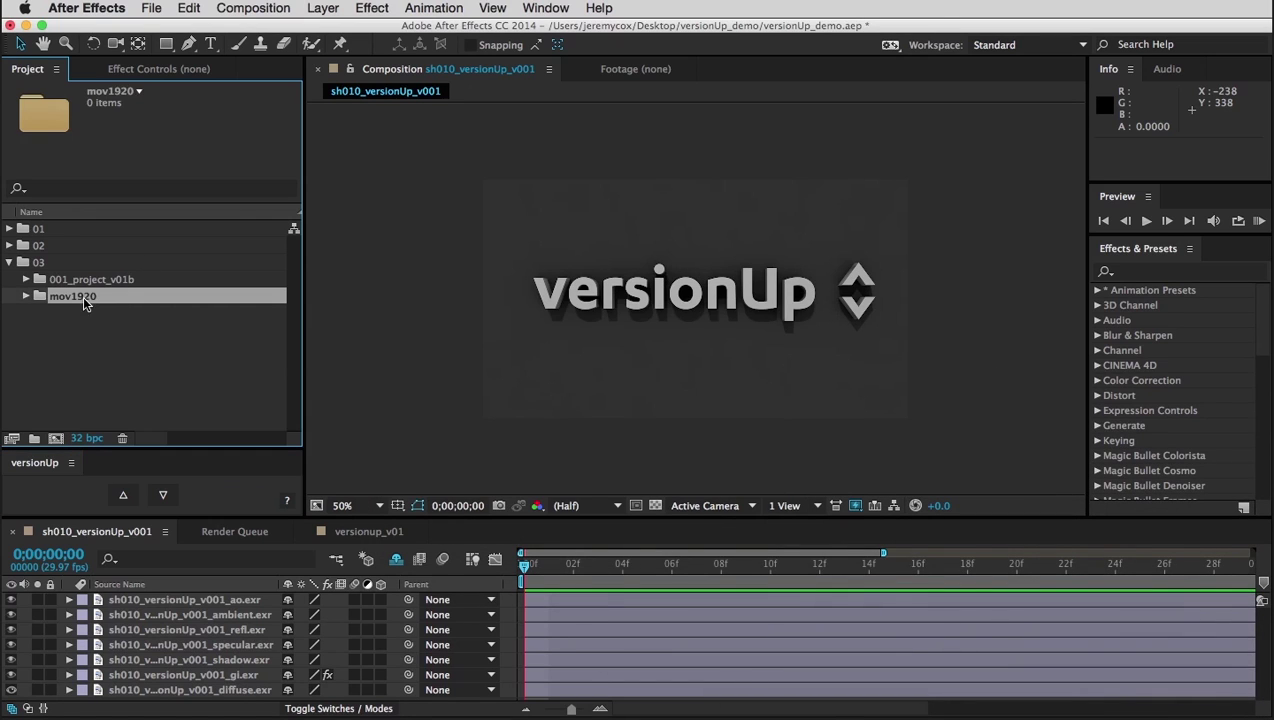
{"action": "left_click", "coordinate": [93, 296]}
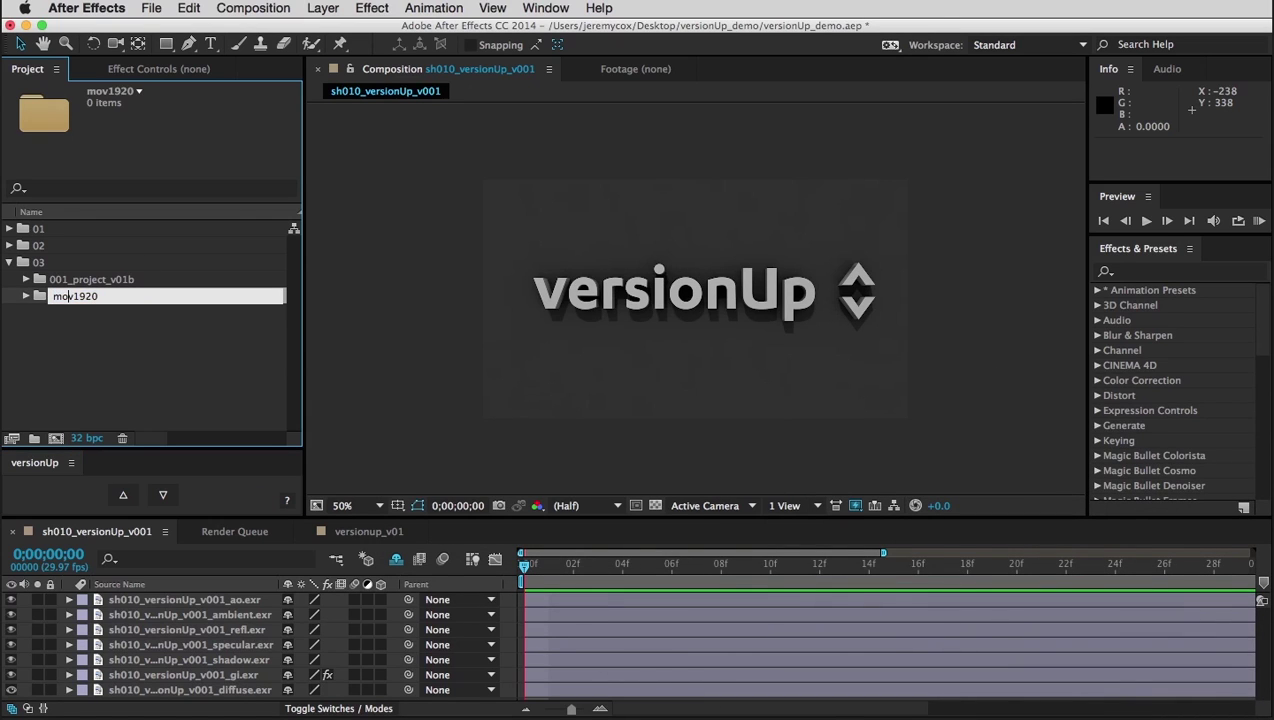
{"action": "type", "text": "_"}
{"action": "key", "text": "BackSpace"}
{"action": "type", "text": "_"}
{"action": "key", "text": "BackSpace"}
{"action": "left_click", "coordinate": [105, 306]}
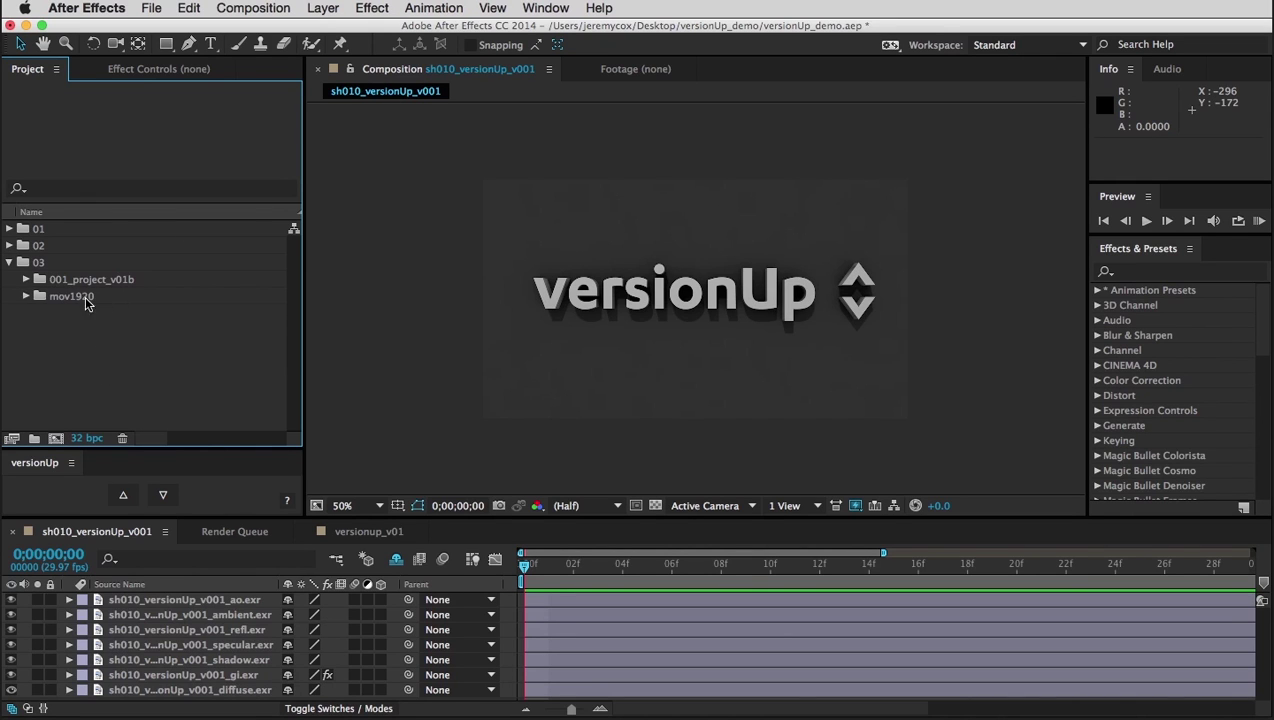
Step: Review the Safe Mode option in the versionUp settings, then save and close them
{"action": "left_click", "coordinate": [287, 500]}
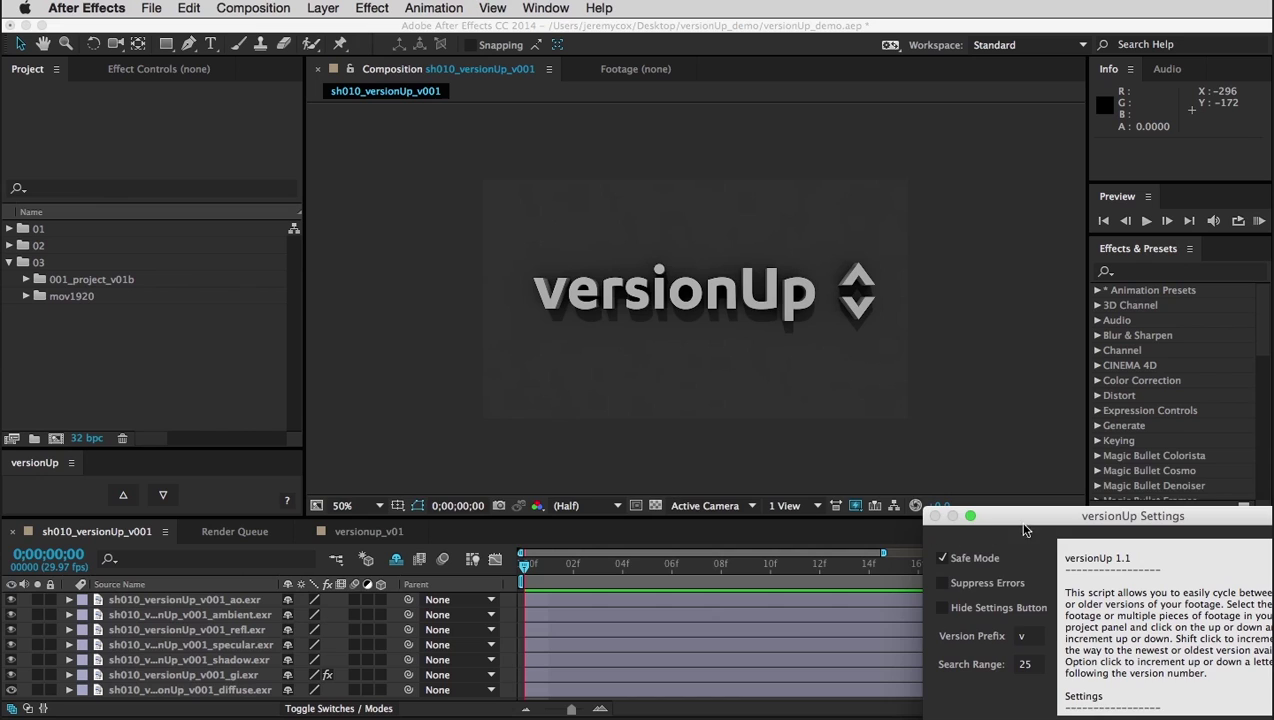
{"action": "left_click_drag", "start_coordinate": [1024, 530], "coordinate": [433, 300]}
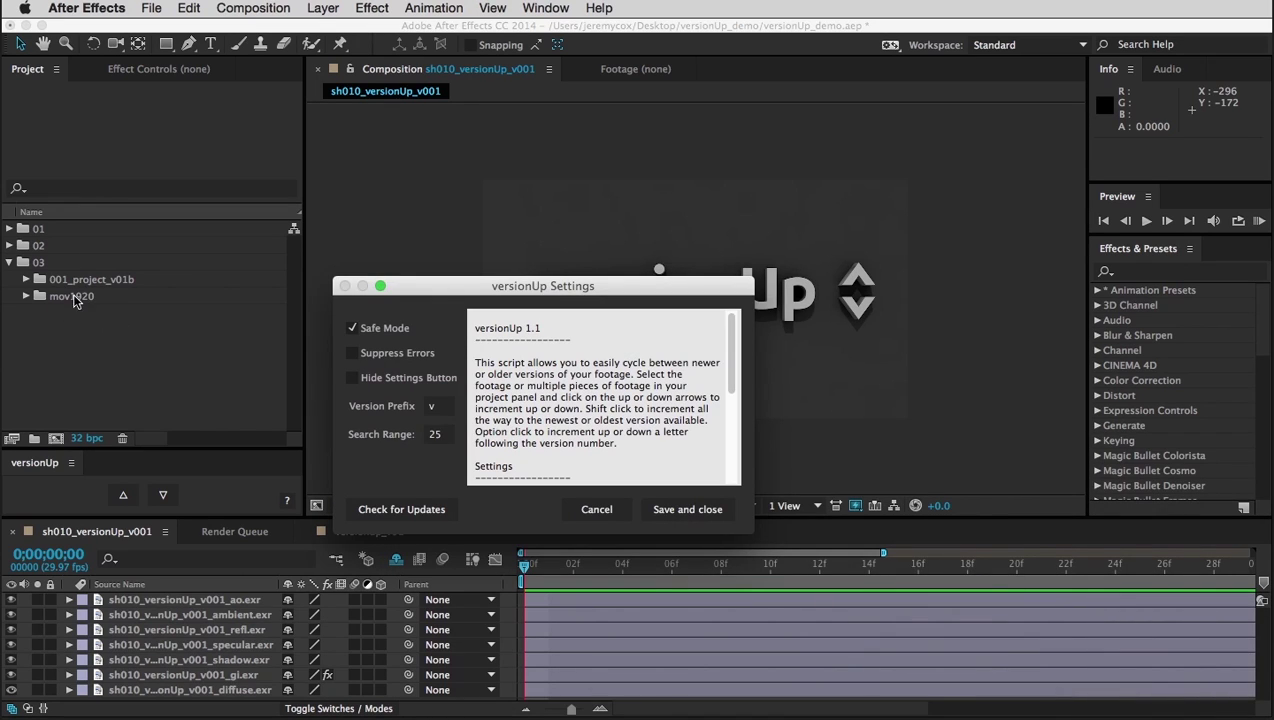
{"action": "left_click", "coordinate": [680, 511]}
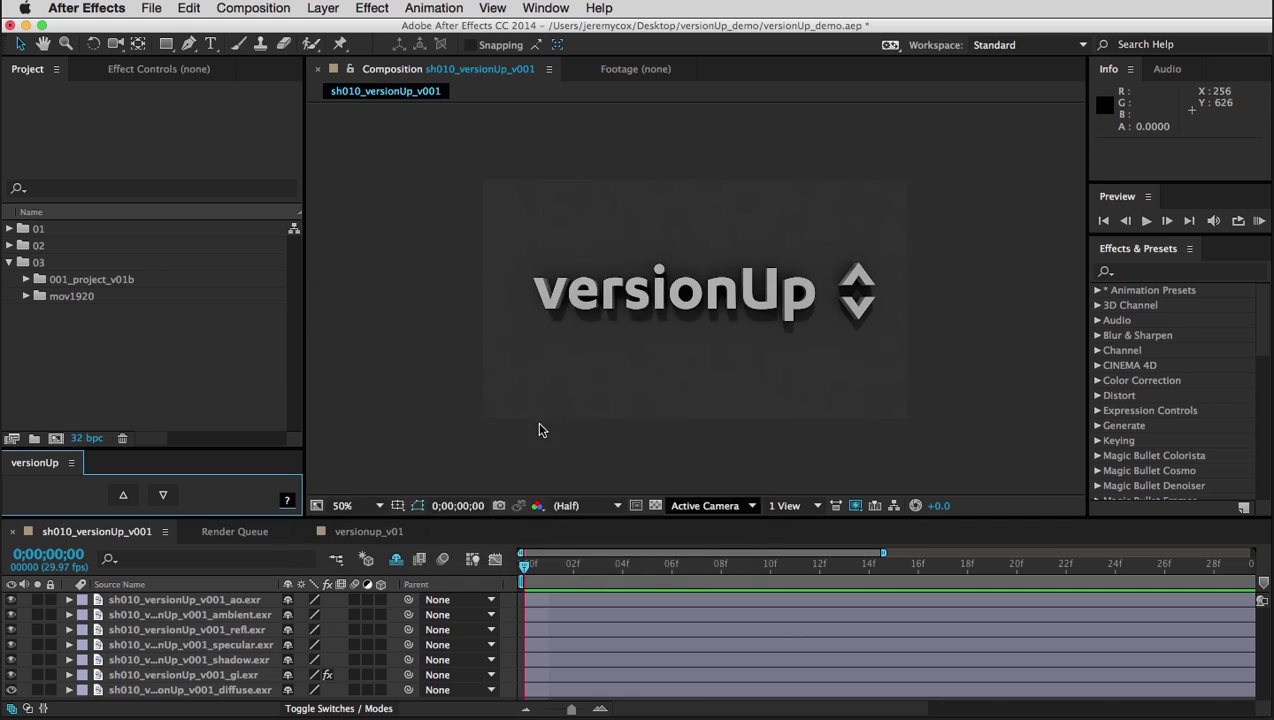
Step: Try to raise the version of the mov1920 folder with Safe Mode on, and dismiss the message
{"action": "left_click", "coordinate": [76, 298]}
{"action": "left_click", "coordinate": [123, 494]}
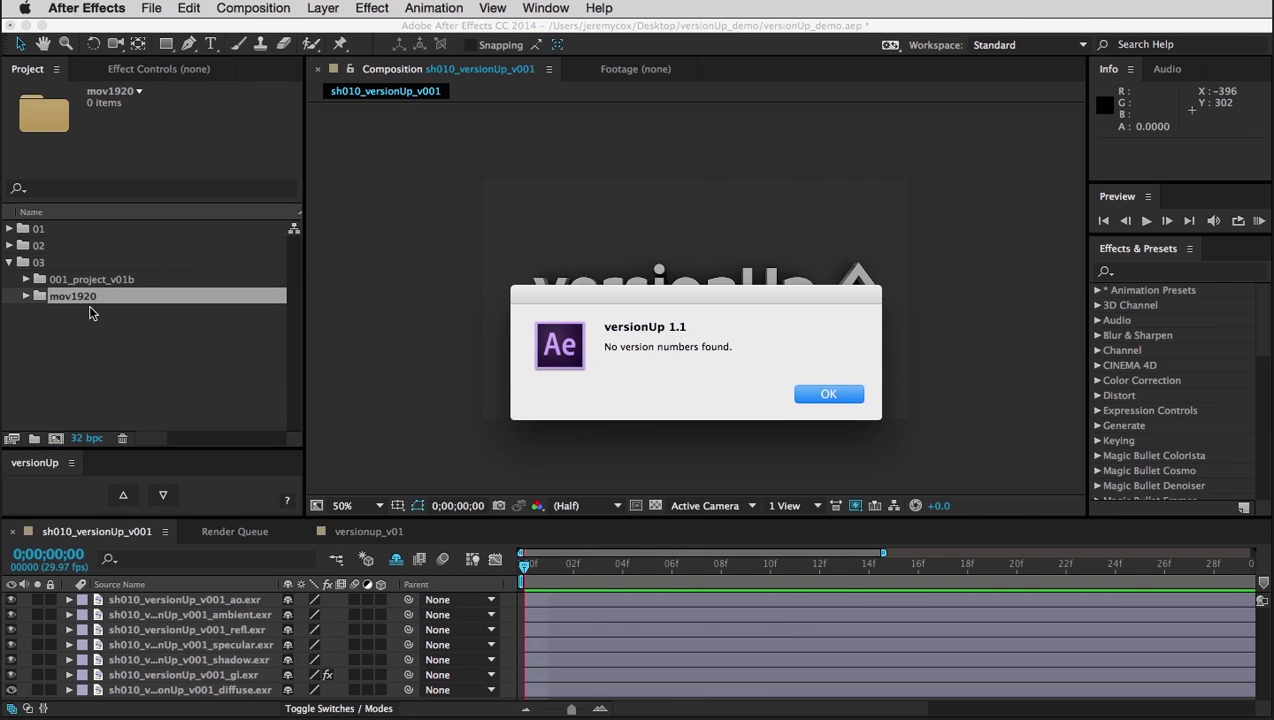
{"action": "left_click", "coordinate": [826, 394]}
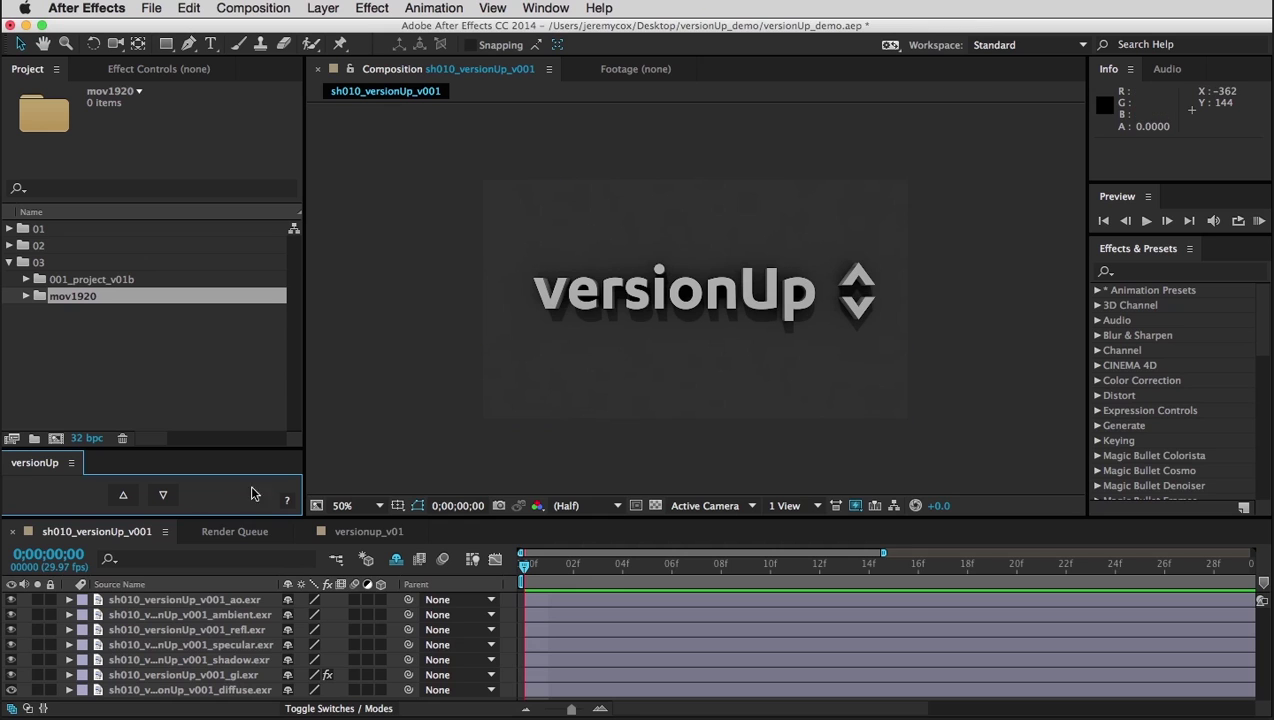
Step: Turn on Hide Settings Button in the versionUp settings, acknowledge the notice, and save the settings
{"action": "left_click", "coordinate": [288, 500]}
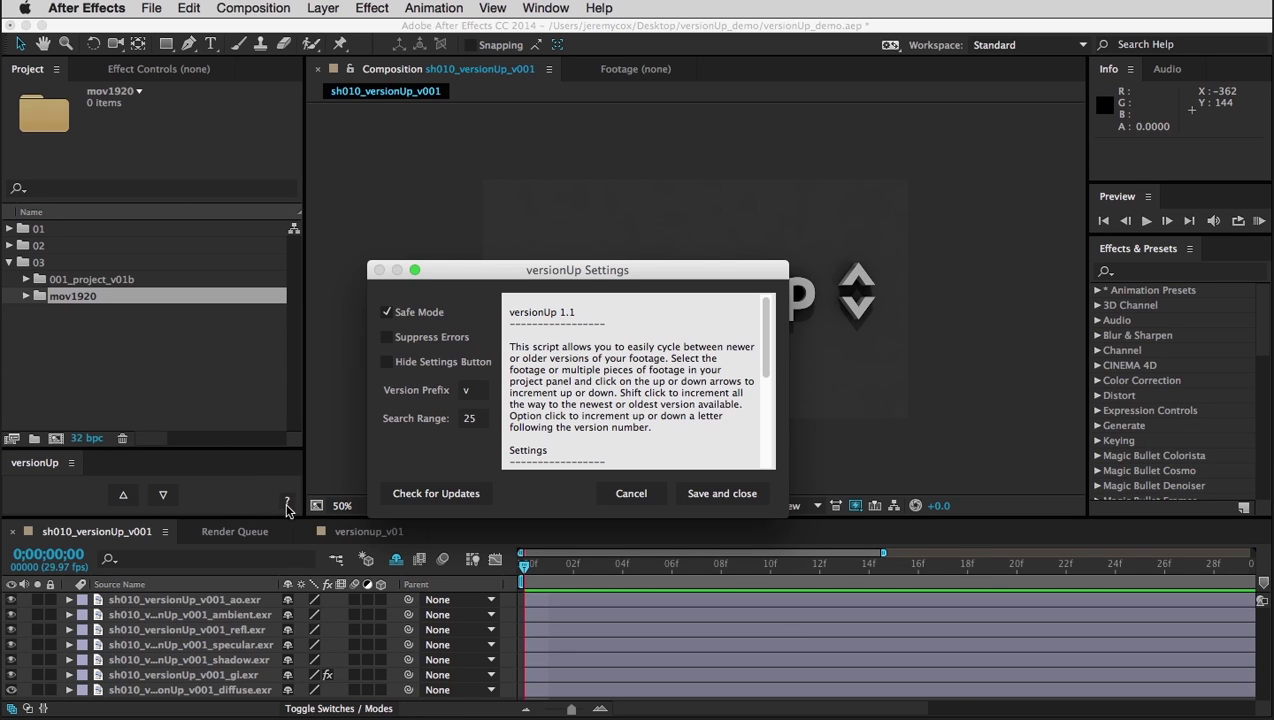
{"action": "left_click", "coordinate": [407, 361]}
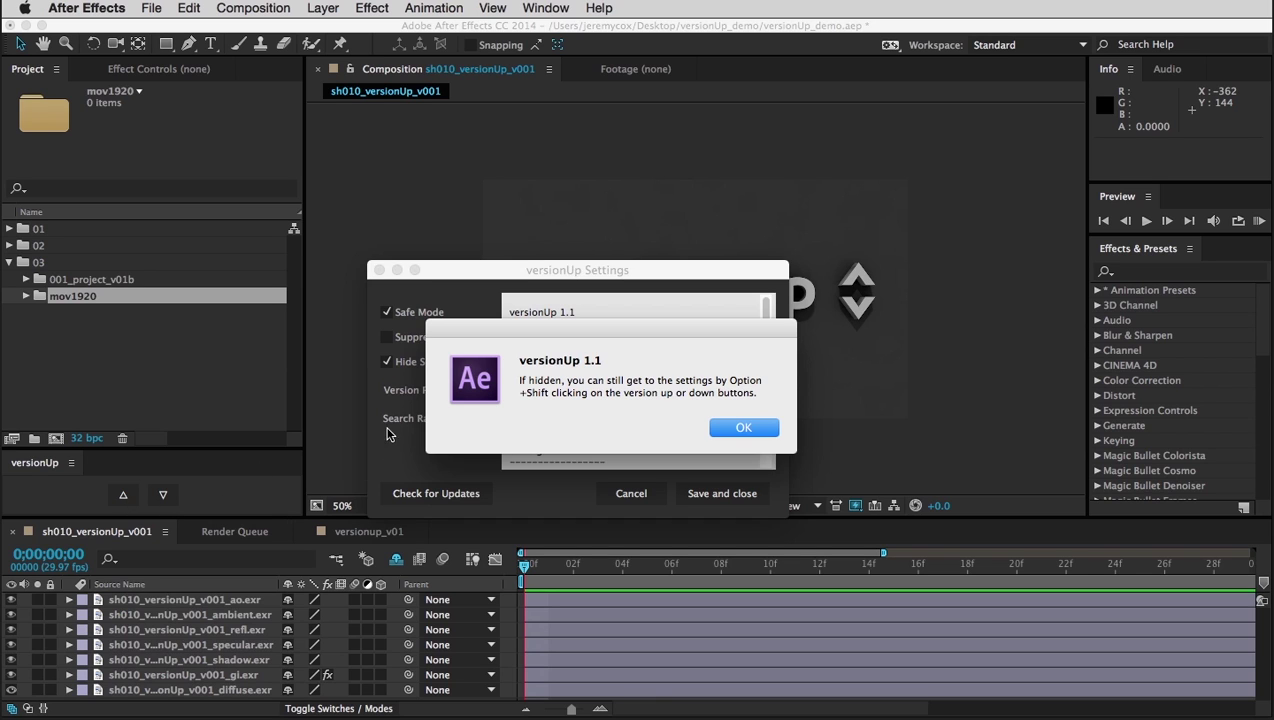
{"action": "left_click", "coordinate": [748, 427]}
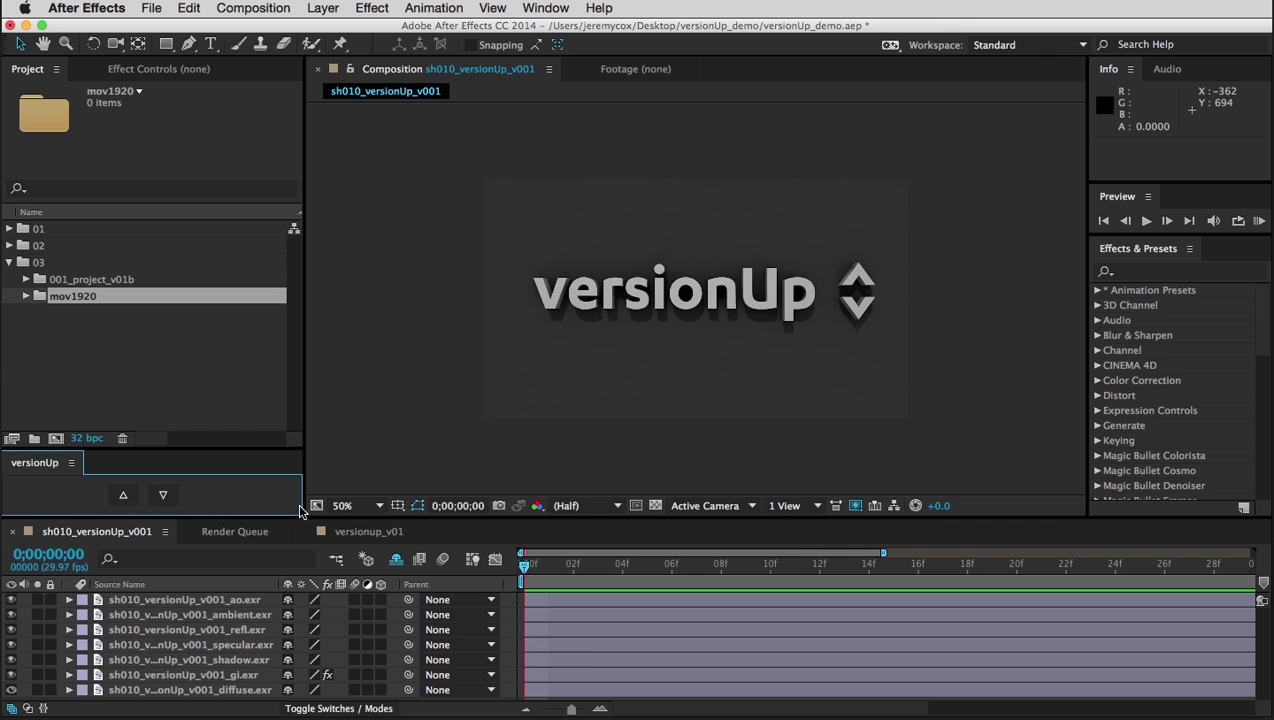
Step: Reopen the hidden versionUp settings, turn off Hide Settings Button, check the Version Prefix and Search Range values, and save
{"action": "left_click", "coordinate": [160, 492], "text": "alt+shift"}
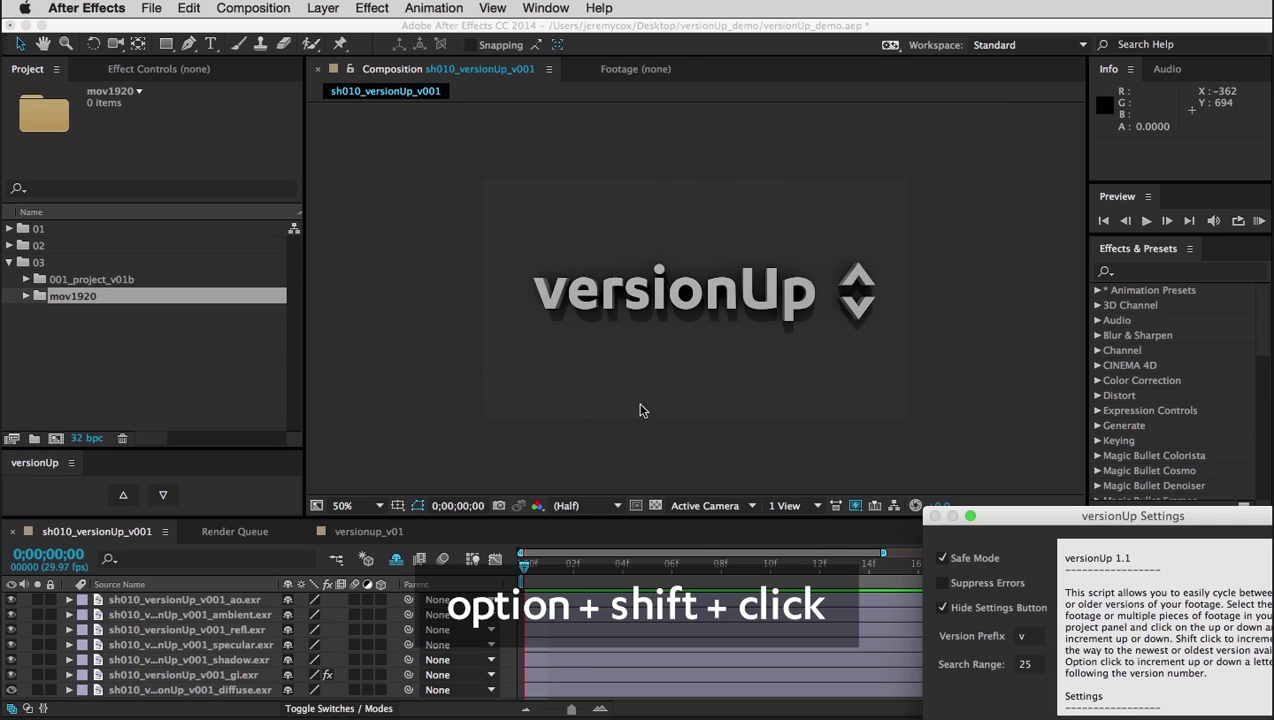
{"action": "left_click_drag", "start_coordinate": [1018, 524], "coordinate": [499, 301]}
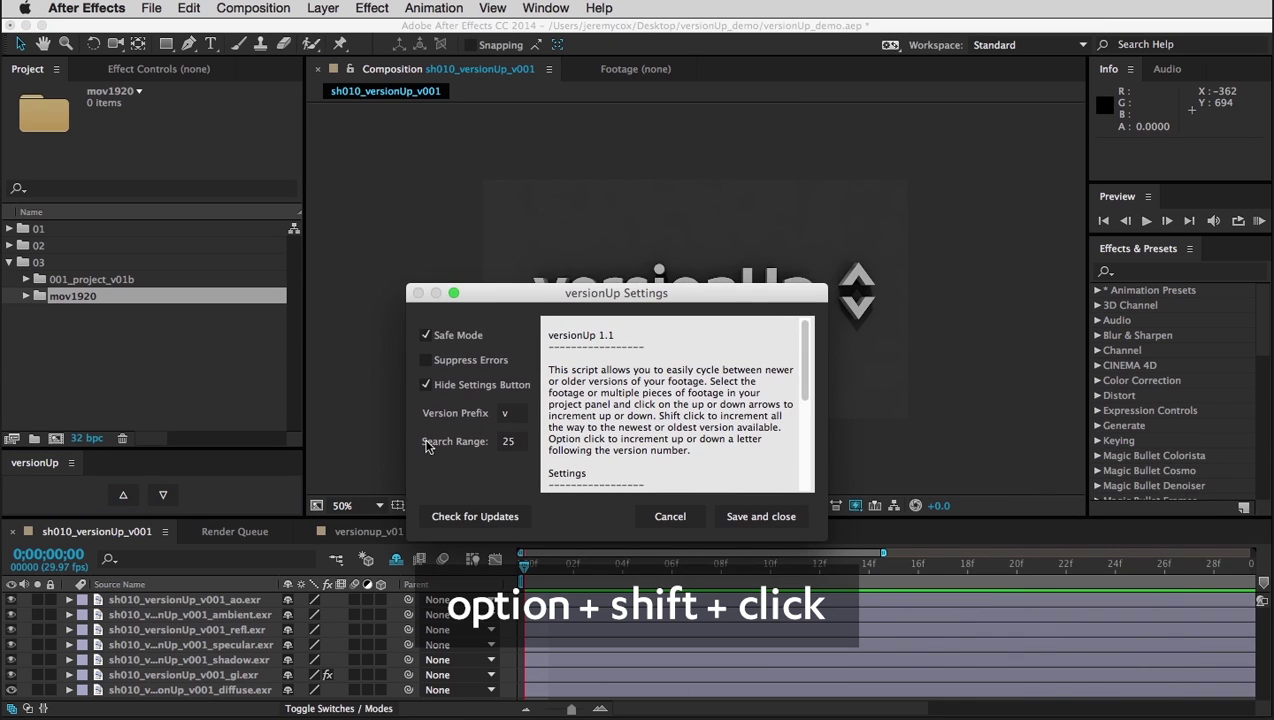
{"action": "left_click", "coordinate": [429, 384]}
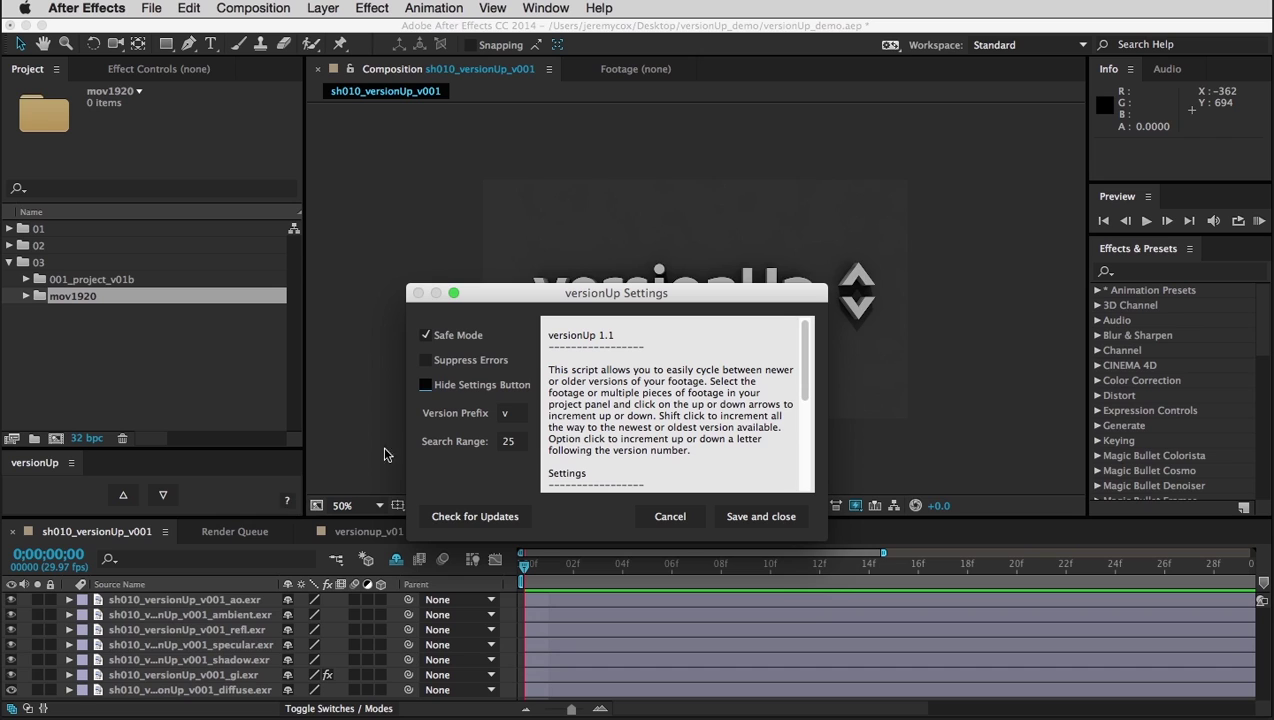
{"action": "left_click", "coordinate": [512, 415]}
{"action": "left_click", "coordinate": [510, 416]}
{"action": "left_click", "coordinate": [518, 445]}
{"action": "mouse_move", "coordinate": [512, 451]}
{"action": "left_click", "coordinate": [763, 516]}
{"action": "left_click", "coordinate": [158, 398]}
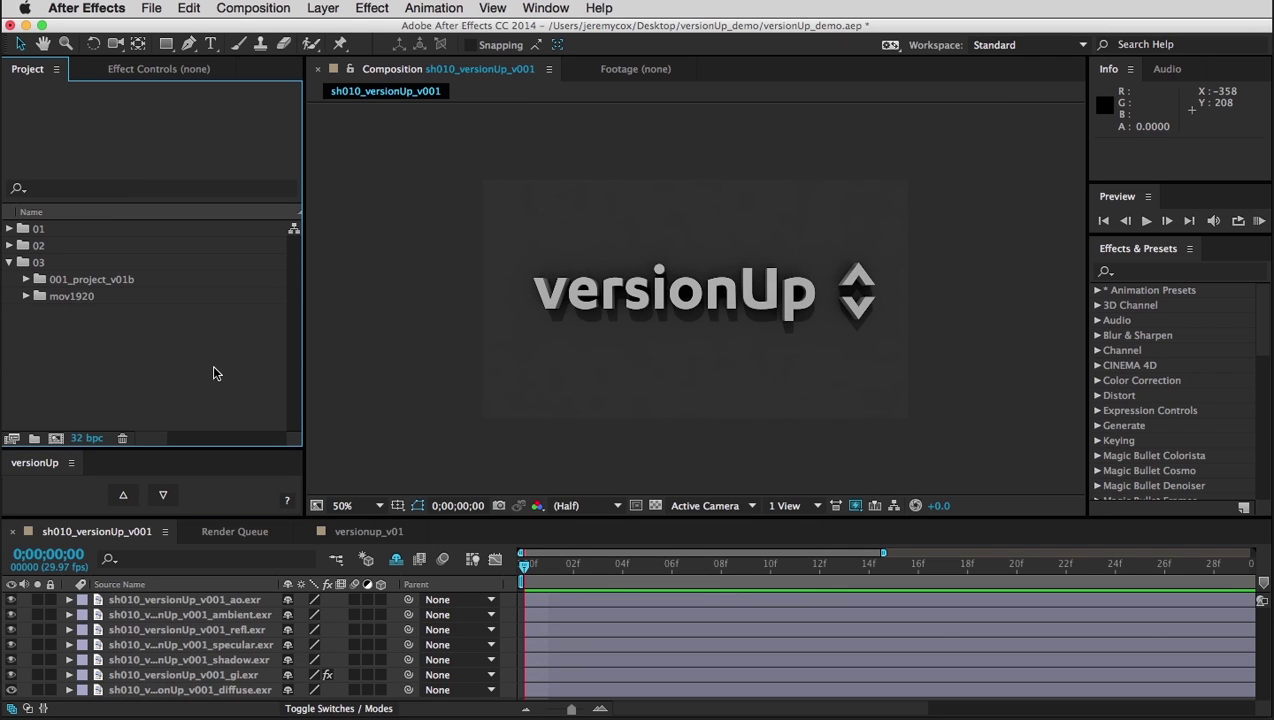